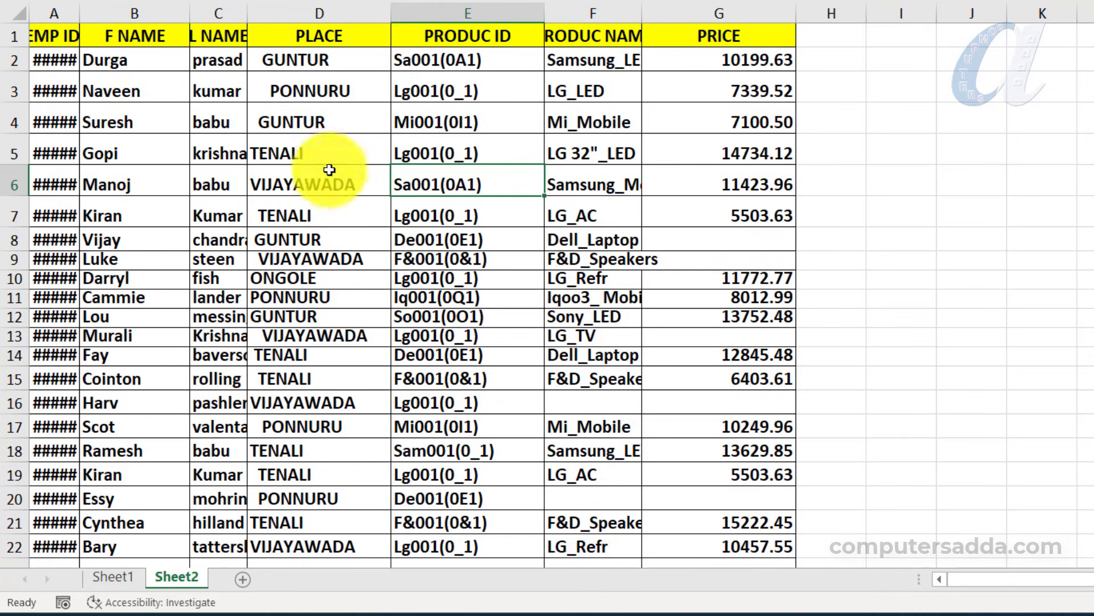
# Select the whole table and autofit its row heights and column widths from the Format menu
pyautogui.click(333, 142)
pyautogui.hotkey('ctrl', 'a')
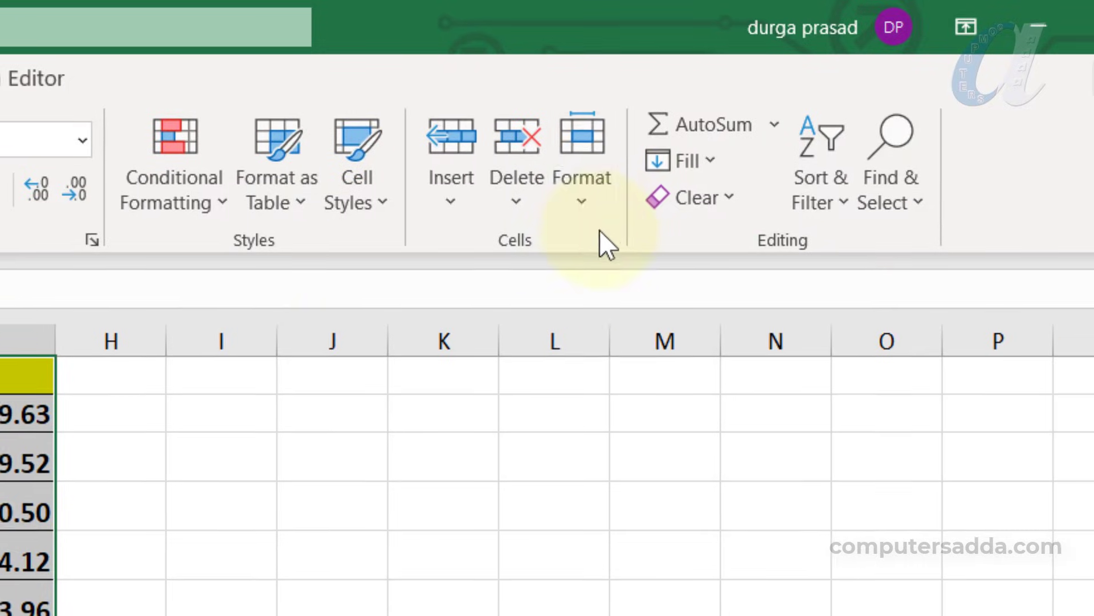
pyautogui.click(586, 202)
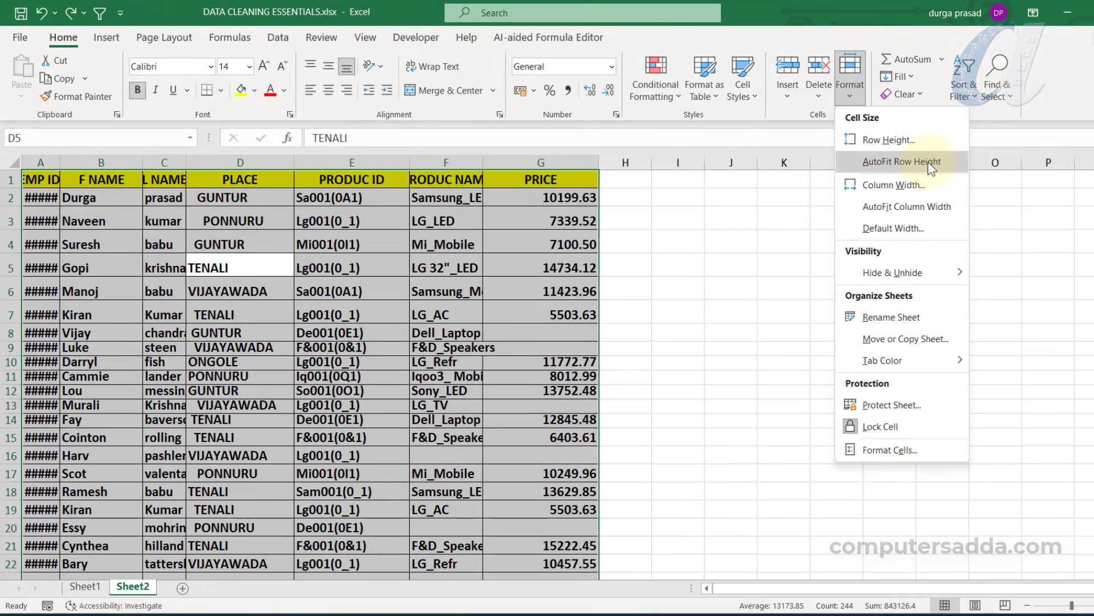
pyautogui.click(928, 162)
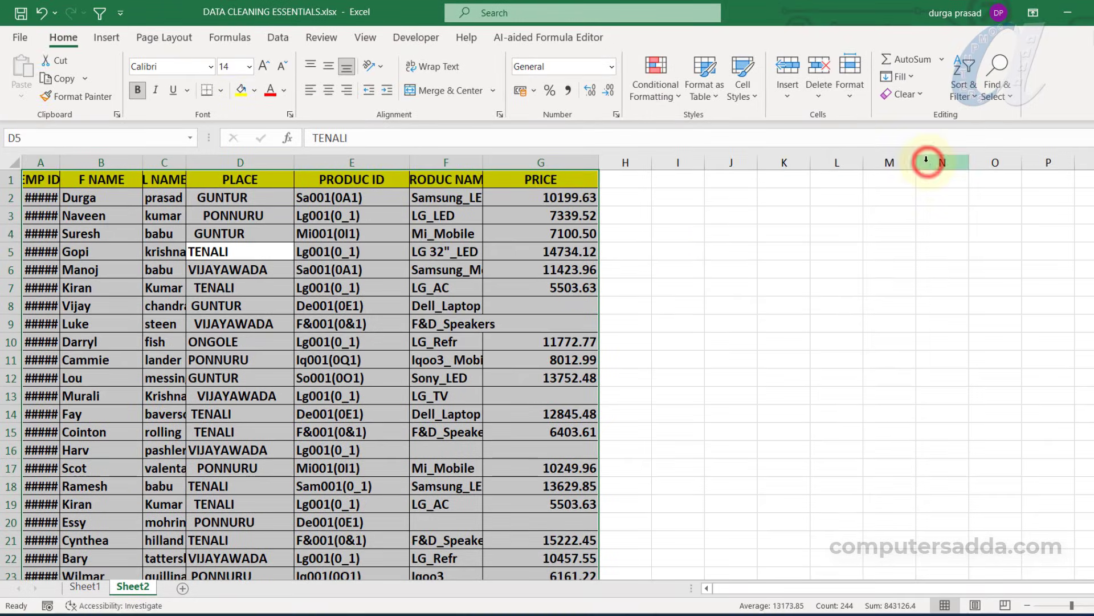
pyautogui.scroll(-3, 299, 325)
pyautogui.scroll(4, 298, 325)
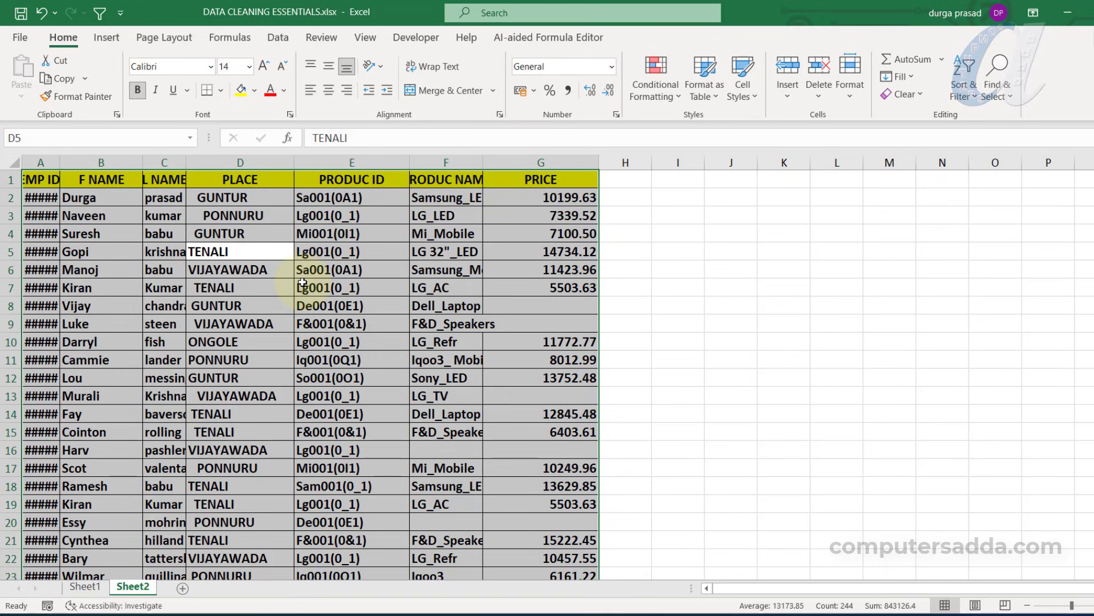
pyautogui.click(850, 74)
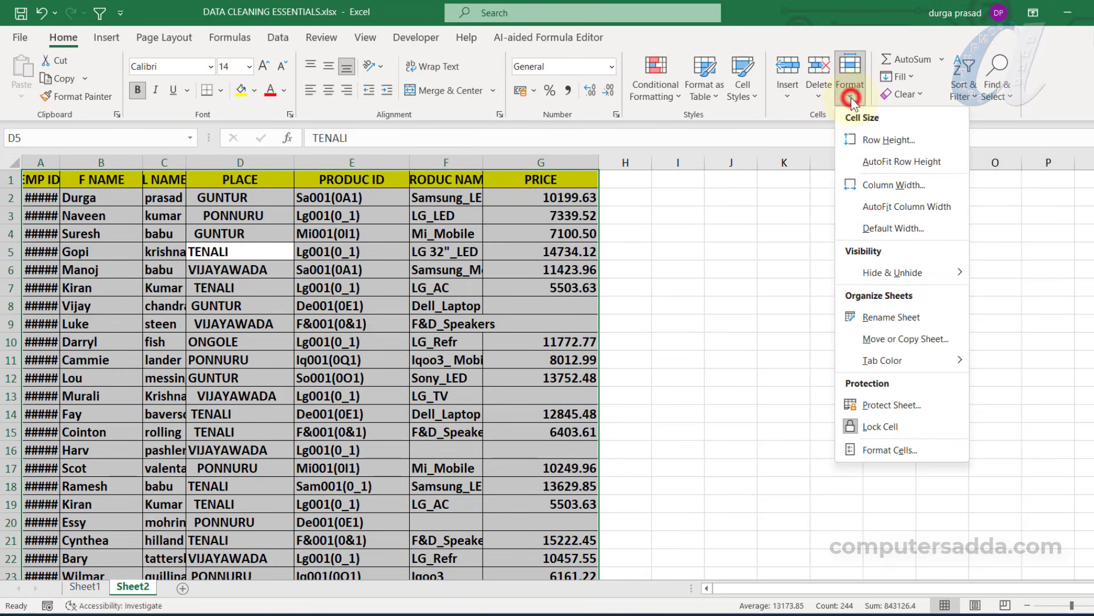
pyautogui.click(930, 206)
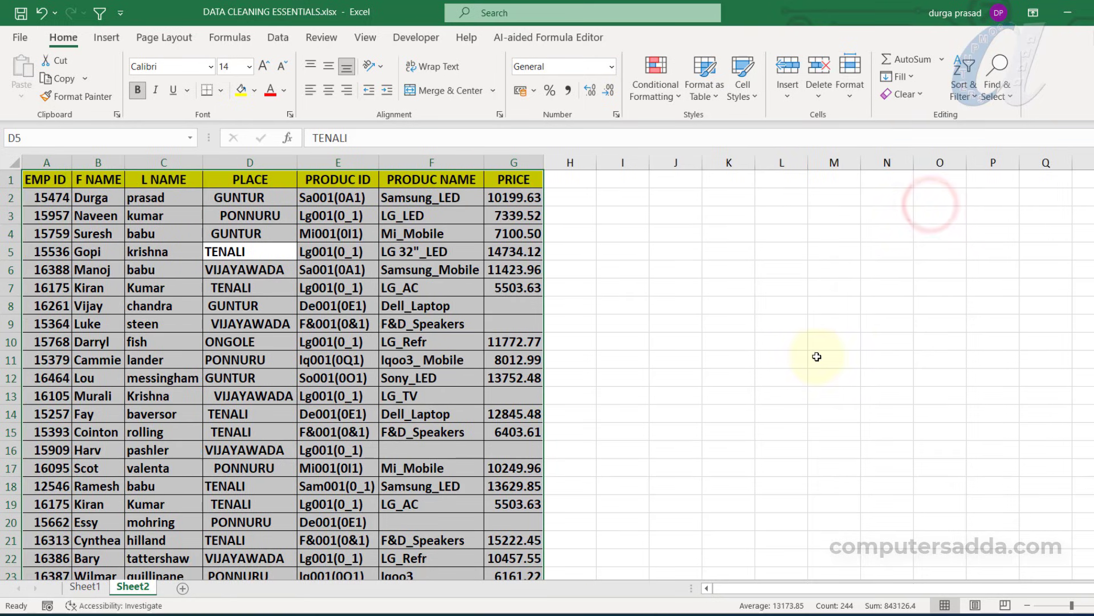
pyautogui.click(273, 336)
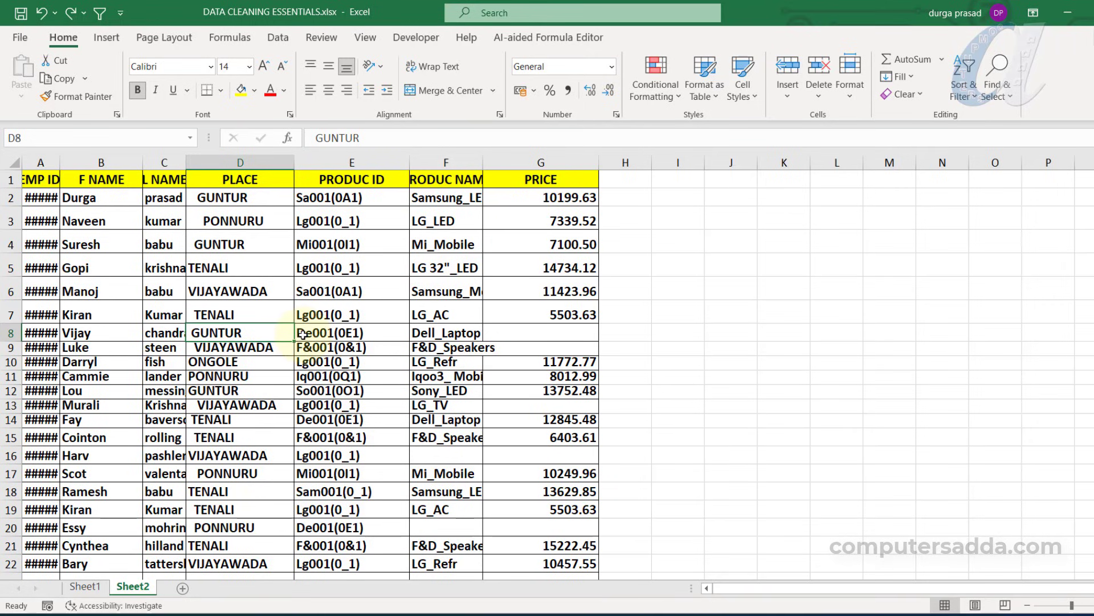
# Reselect the table and reapply AutoFit Row Height and AutoFit Column Width with Alt+H+O+A and Alt+H+O+I
pyautogui.click(332, 314)
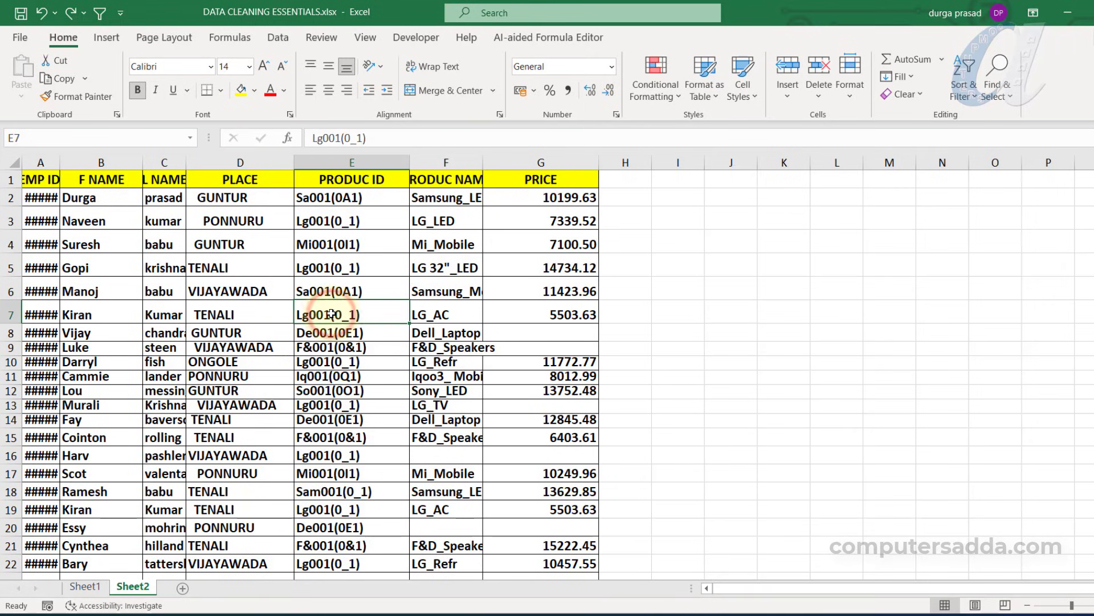
pyautogui.hotkey('ctrl', 'a')
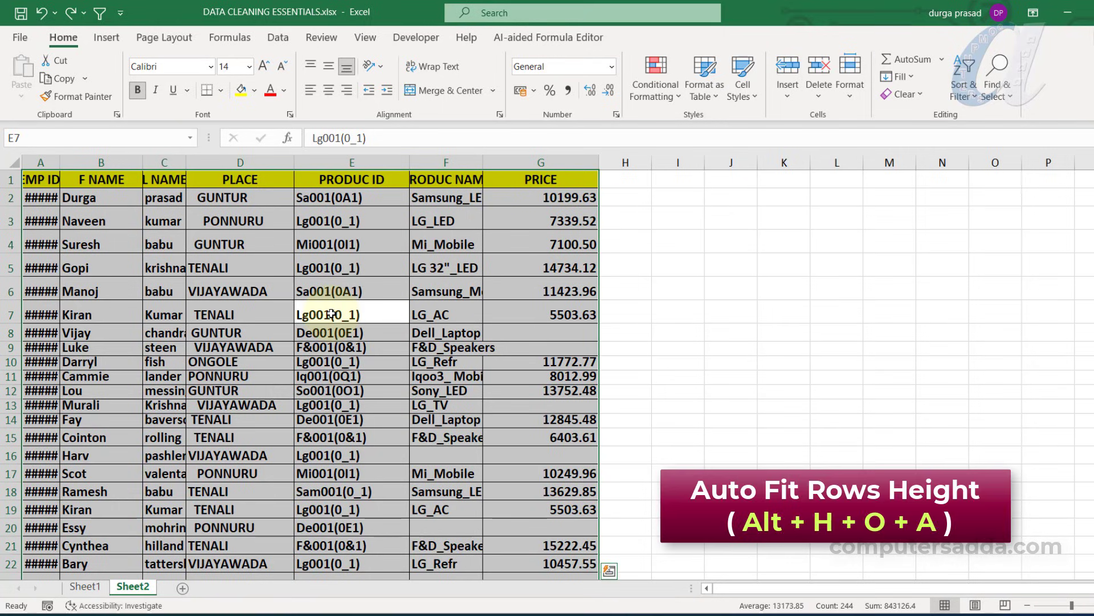
pyautogui.press('alt')
pyautogui.press('h')
pyautogui.press('o')
pyautogui.press('a')
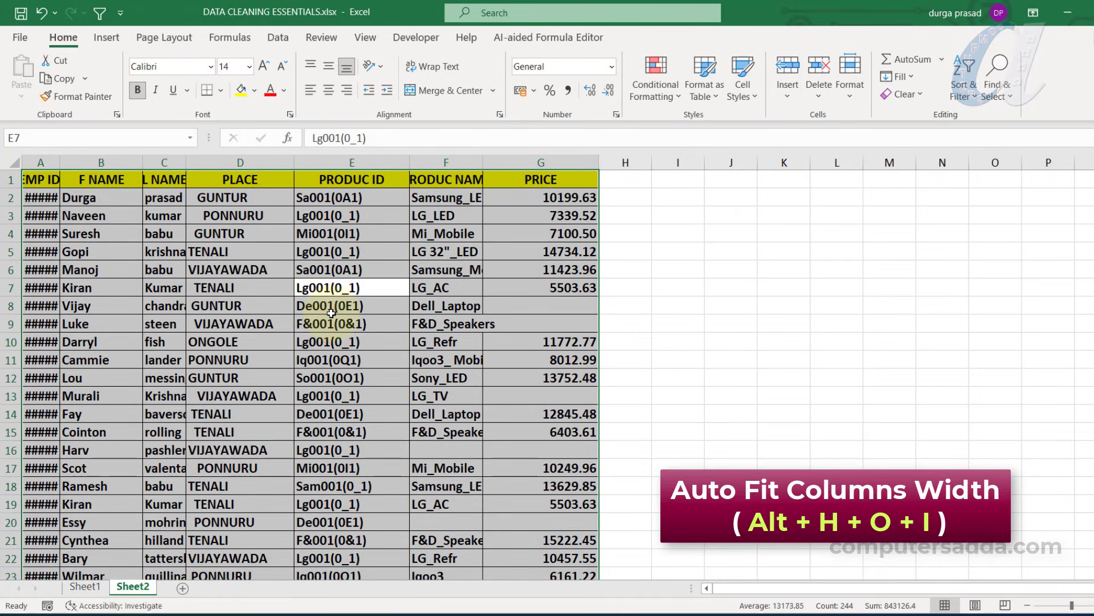
pyautogui.press('alt')
pyautogui.press('h')
pyautogui.press('o')
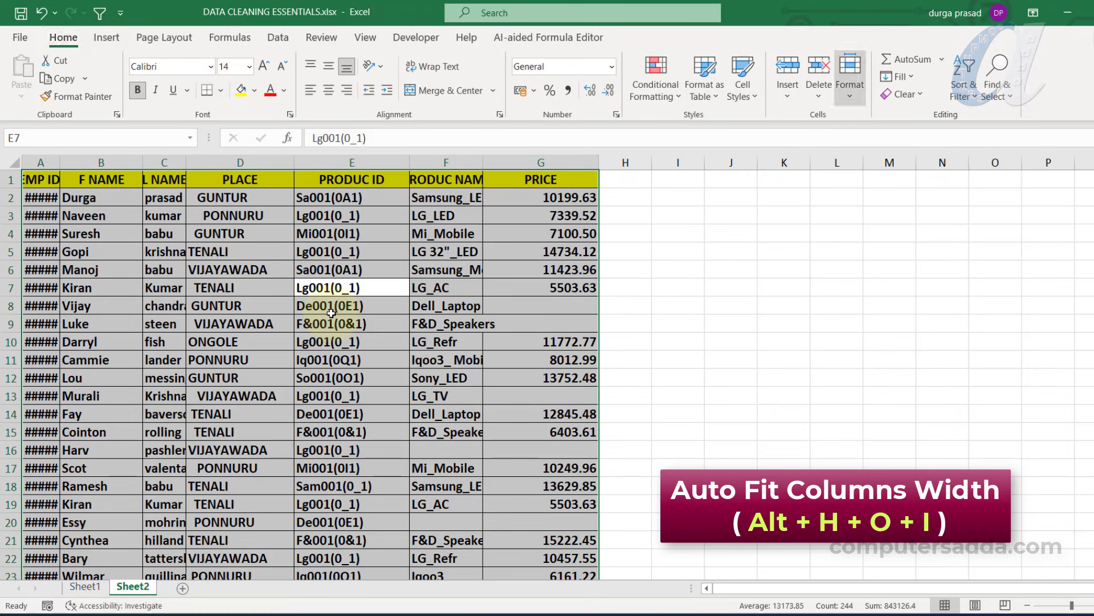
pyautogui.press('i')
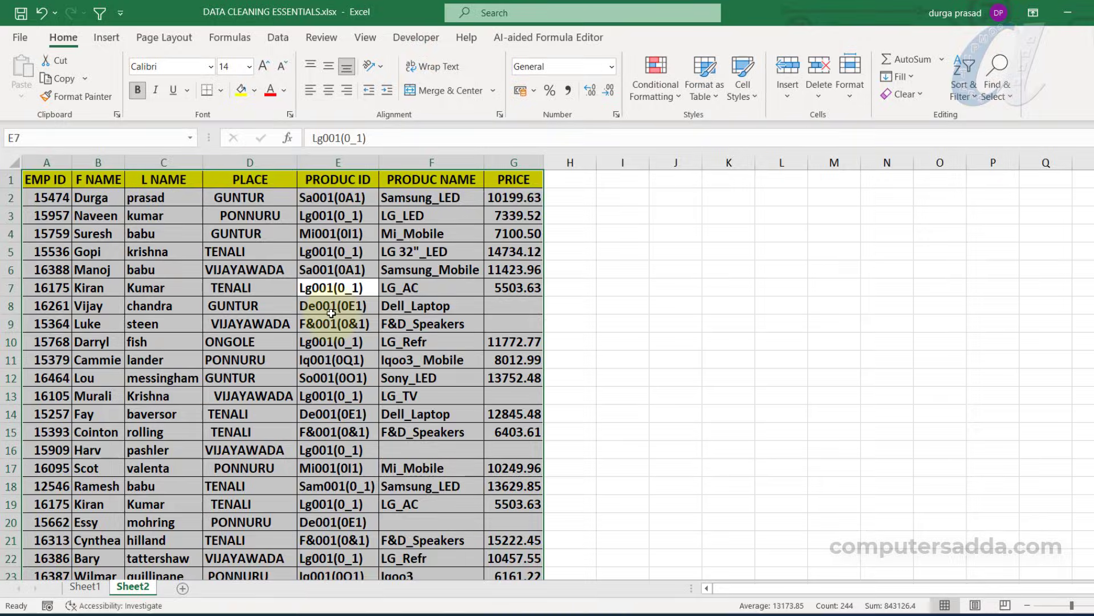
pyautogui.click(640, 271)
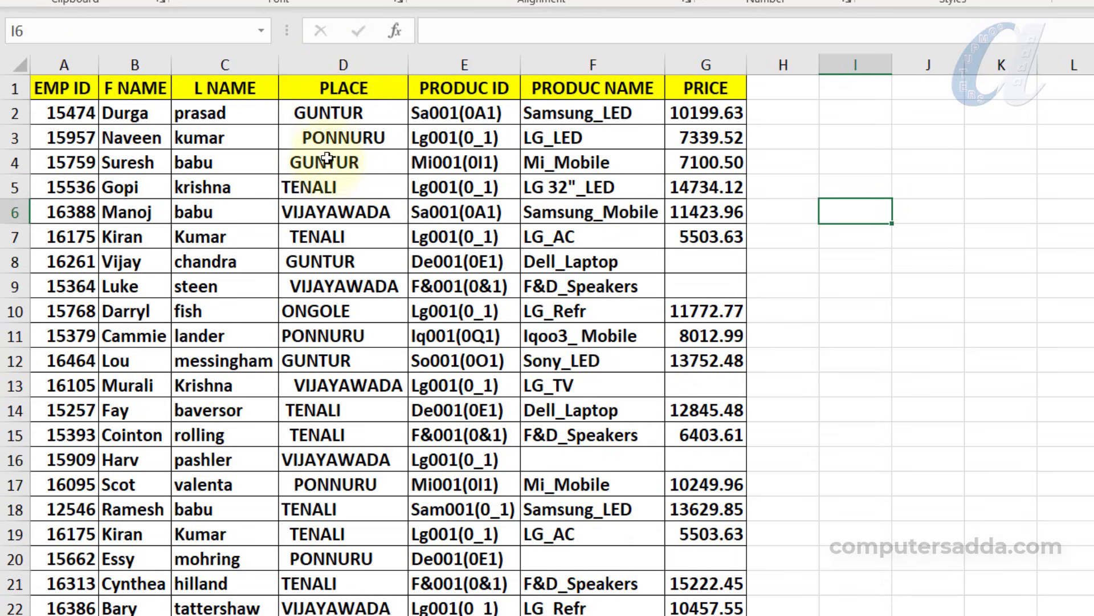
# Insert a blank column before the PLACE column
pyautogui.click(339, 188)
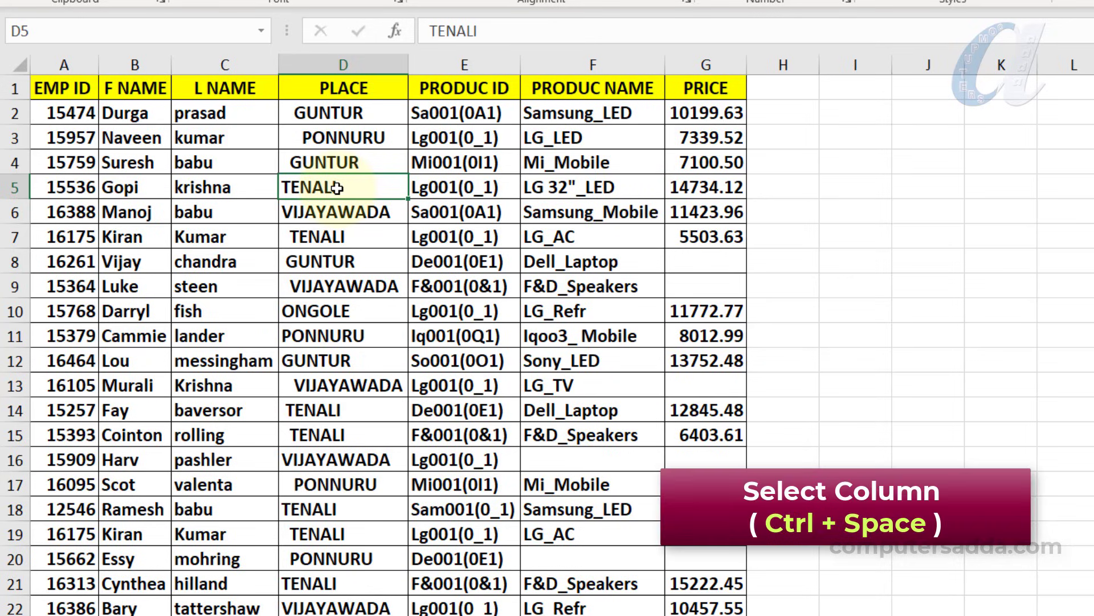
pyautogui.hotkey('ctrl', 'space')
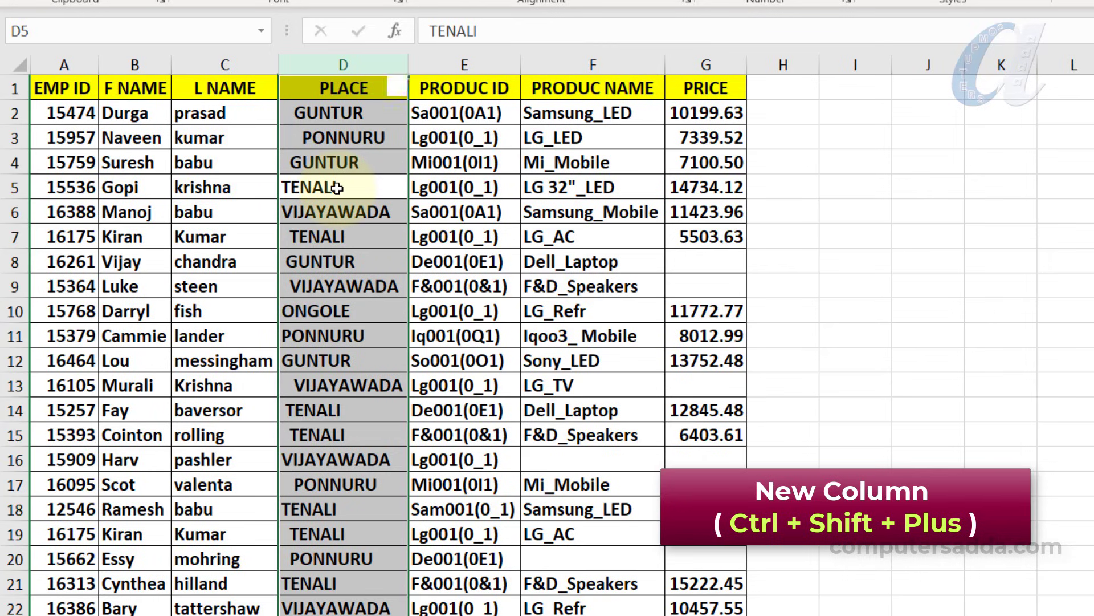
pyautogui.hotkey('ctrl', 'shift', '+')
# Head the new column NAME, enter the first employee's full name, and Flash Fill the rest
pyautogui.click(334, 90)
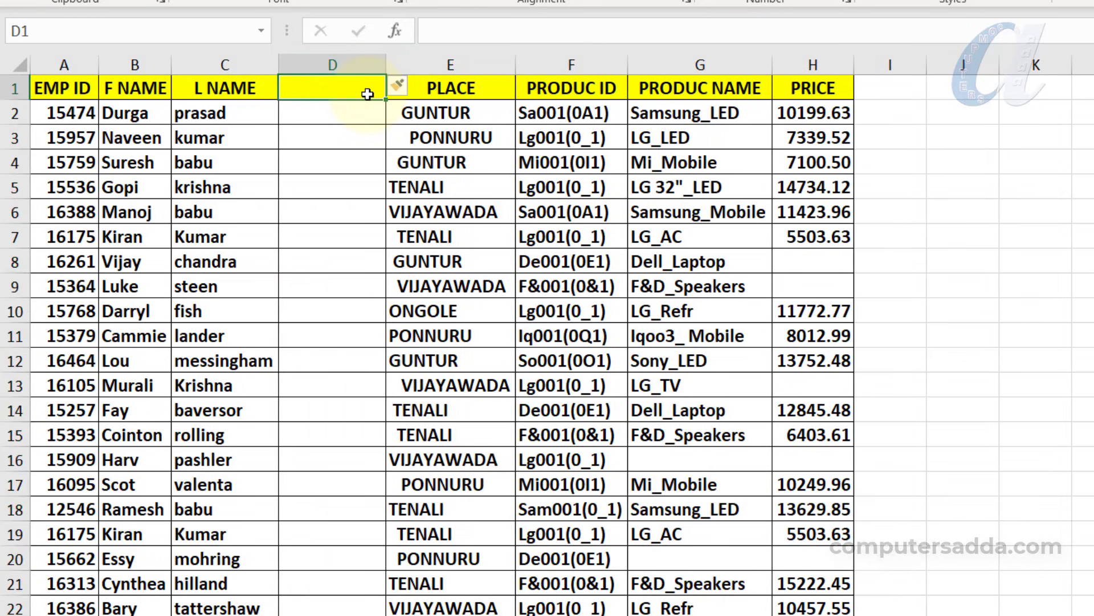
pyautogui.write('NAME')
pyautogui.press('Return')
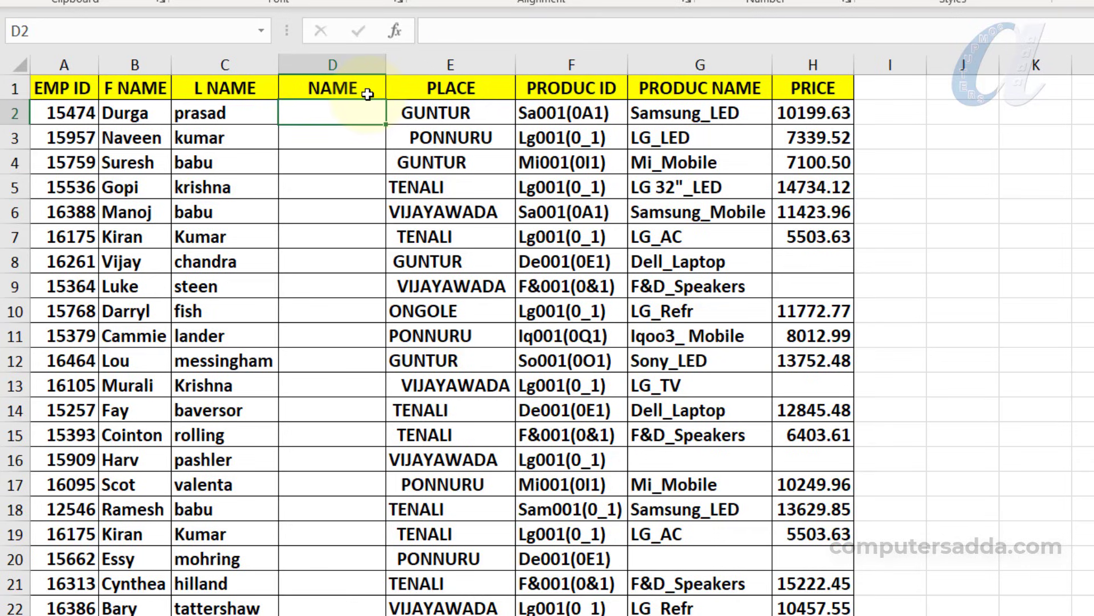
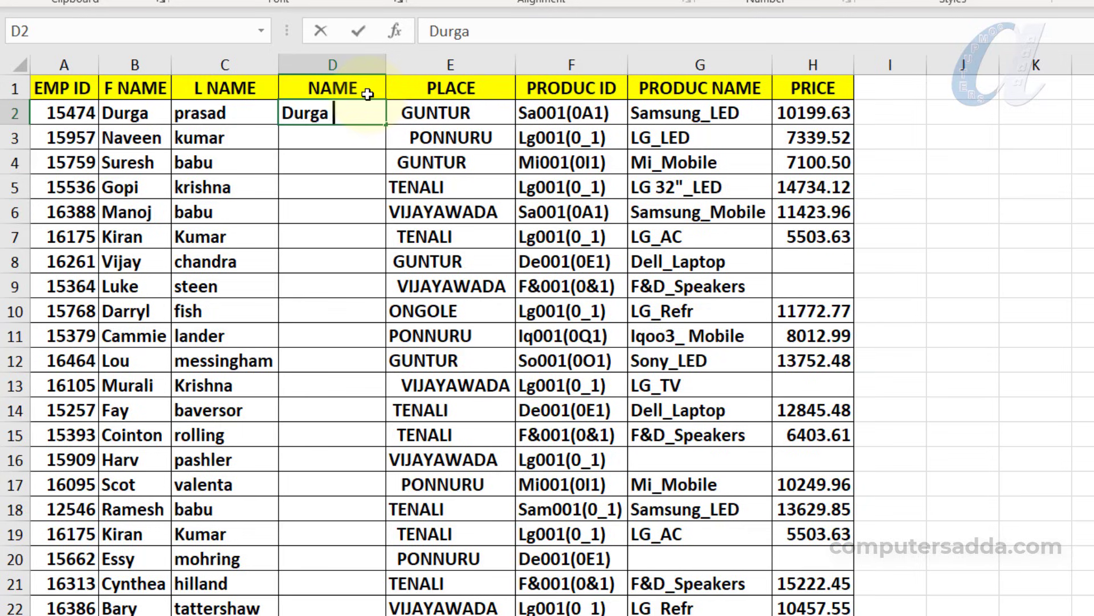
pyautogui.press('Return')
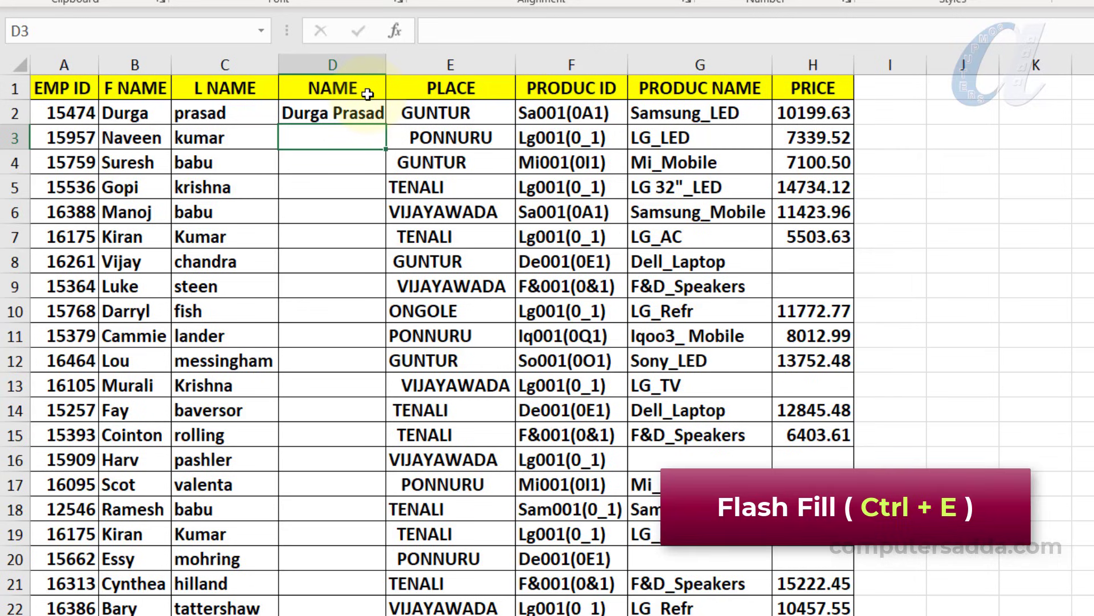
pyautogui.hotkey('ctrl', 'e')
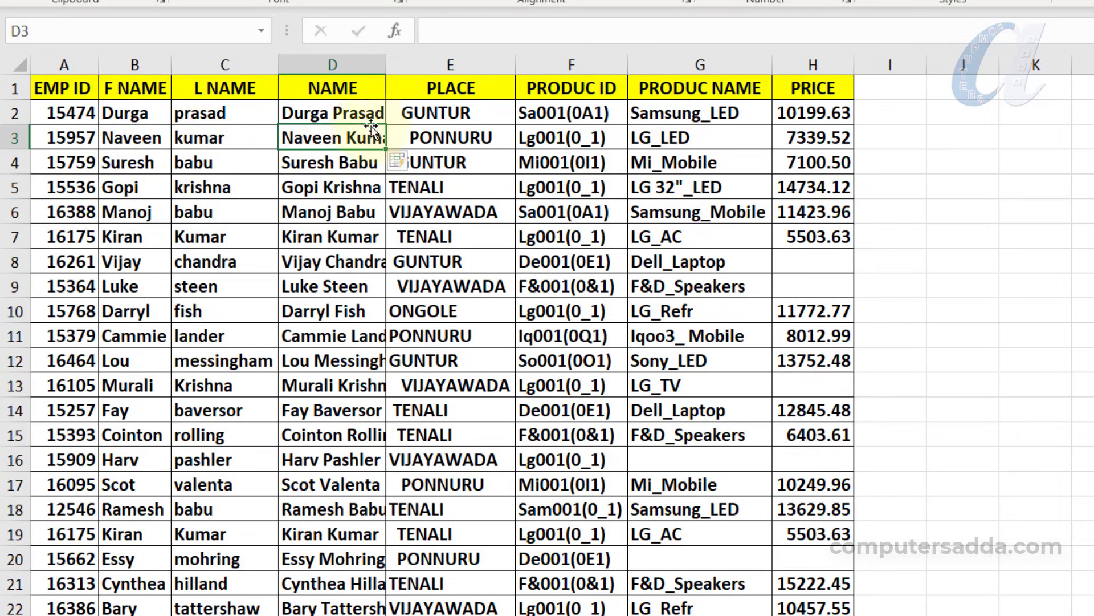
# Autofit the NAME column width, then delete the F NAME and L NAME columns
pyautogui.moveTo(384, 69); pyautogui.dragTo(386, 68)
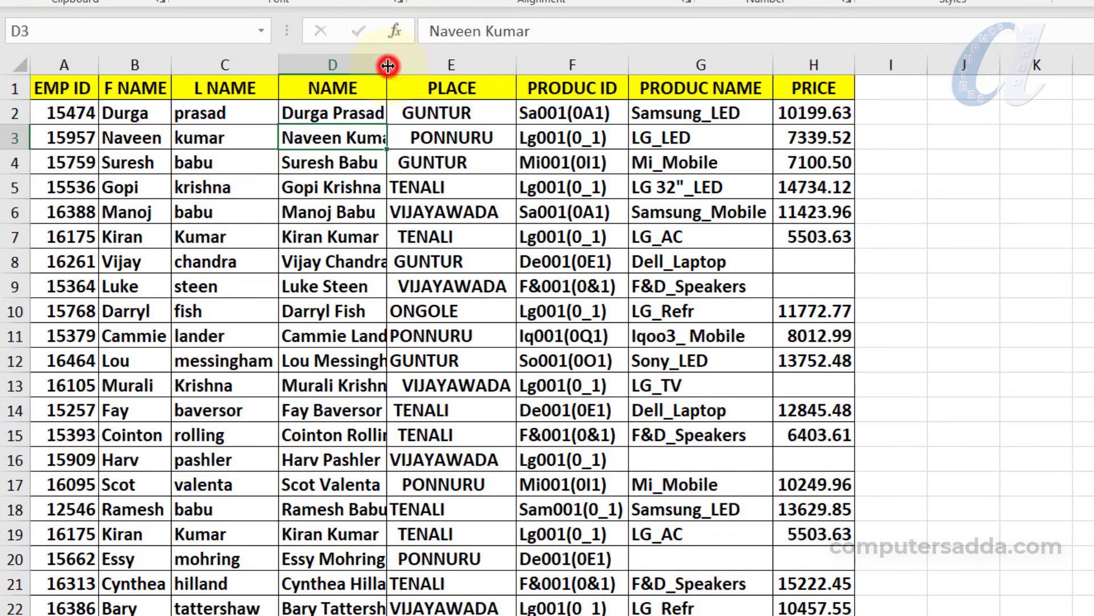
pyautogui.doubleClick(388, 66)
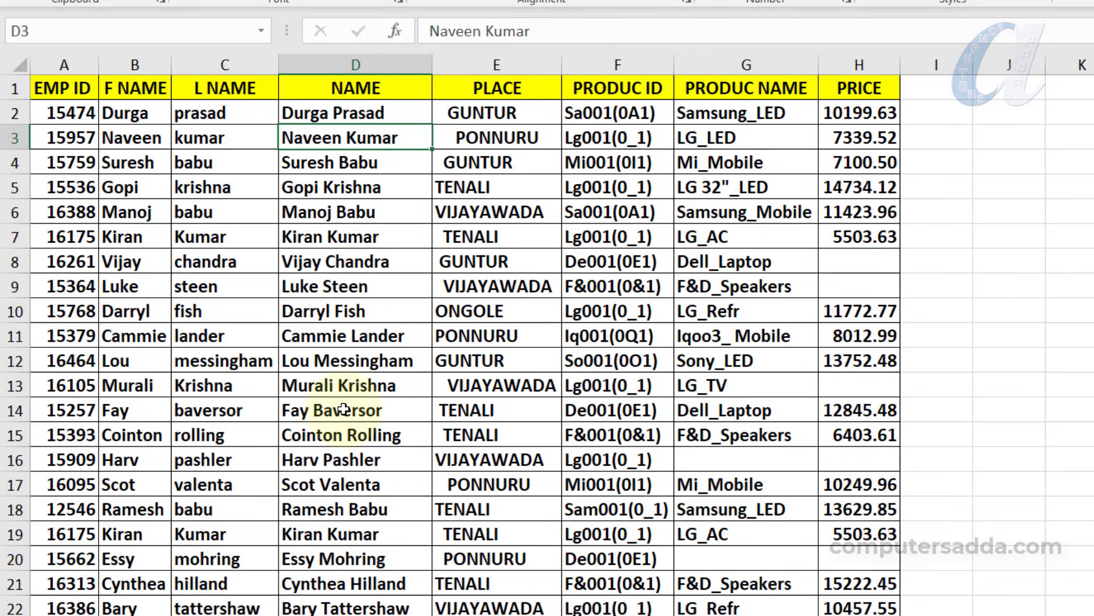
pyautogui.click(239, 236)
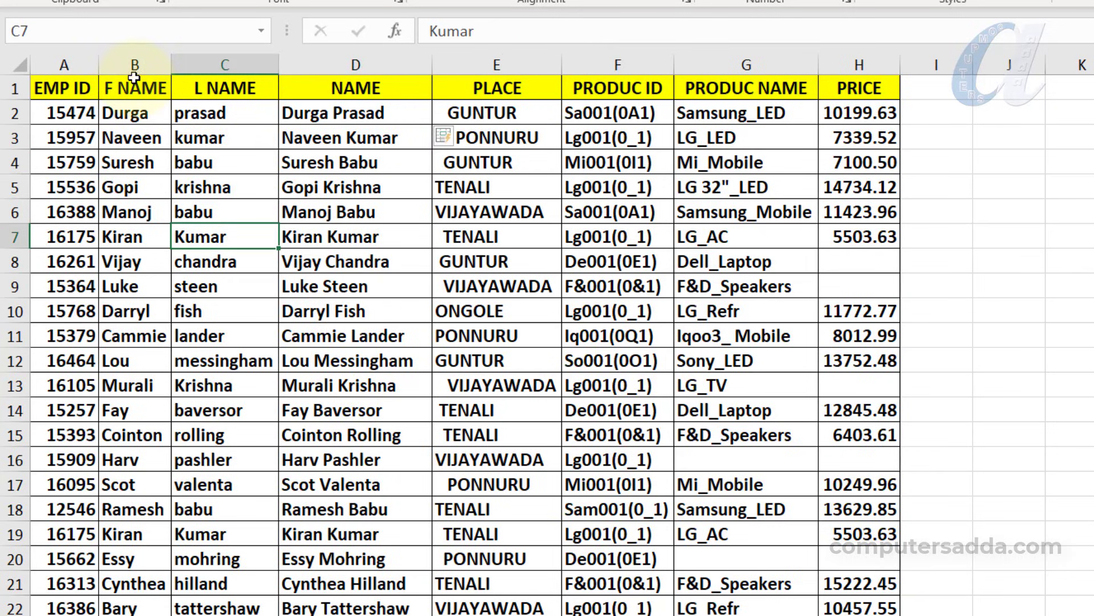
pyautogui.moveTo(133, 64); pyautogui.dragTo(209, 64)
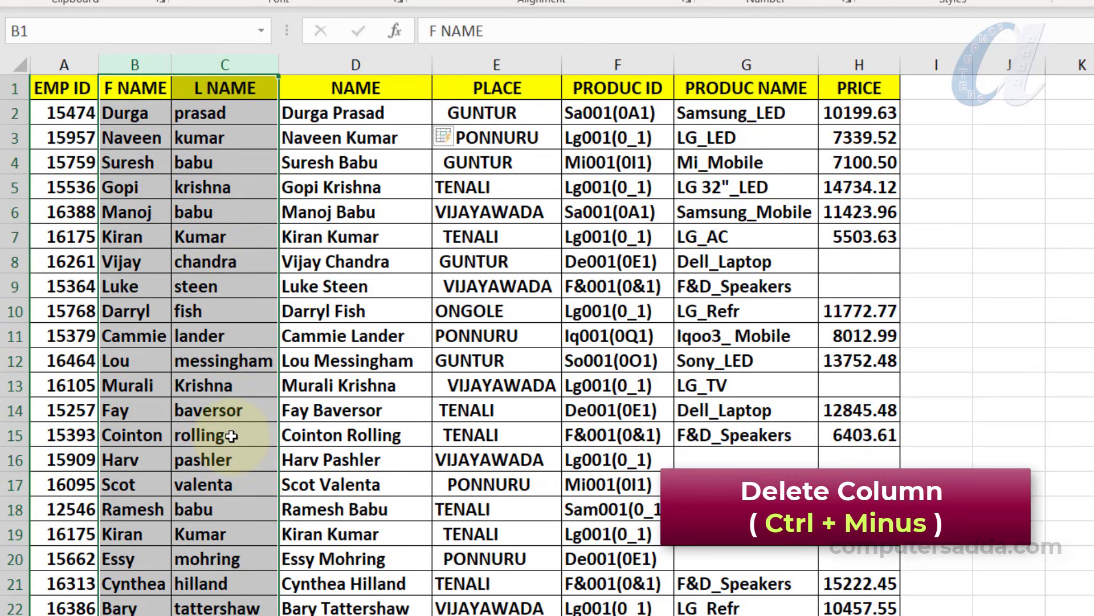
pyautogui.hotkey('ctrl', '-')
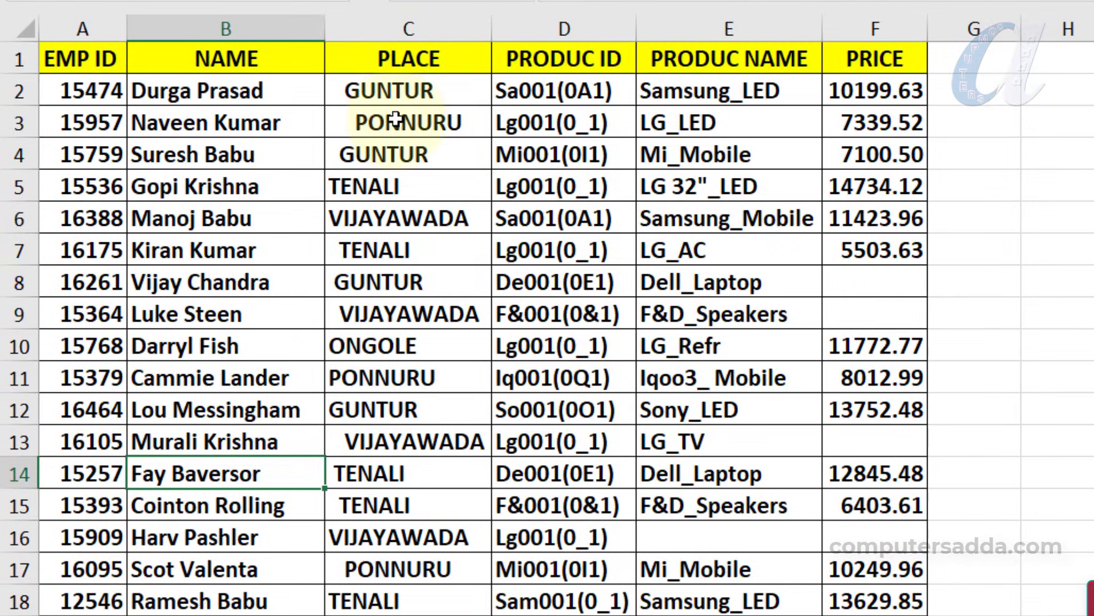
# Insert a blank column before the PRODUC ID column
pyautogui.moveTo(391, 89); pyautogui.dragTo(399, 610)
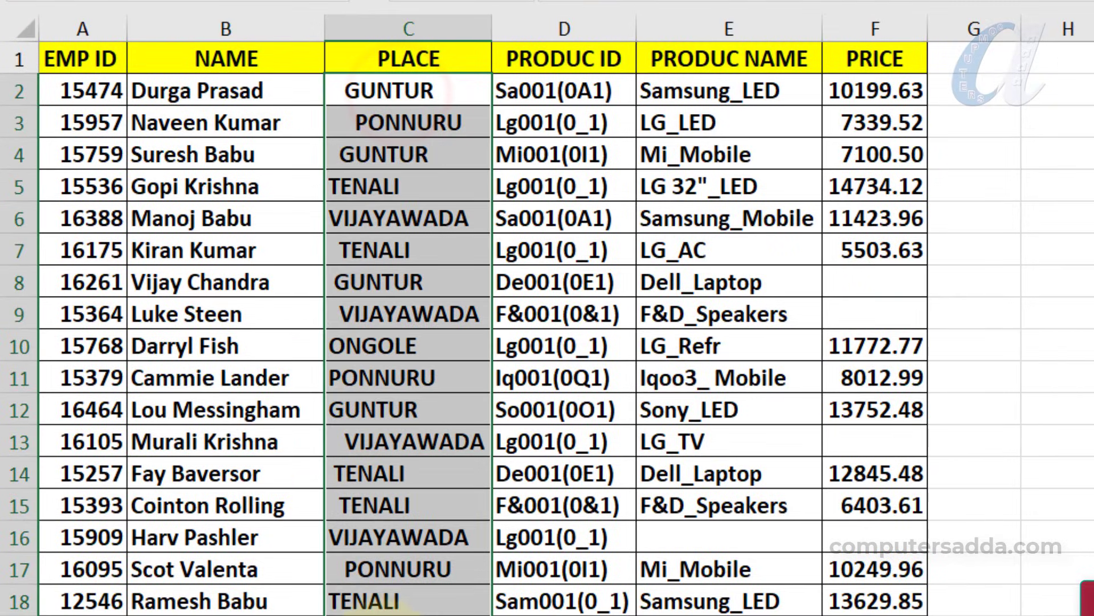
pyautogui.click(391, 445)
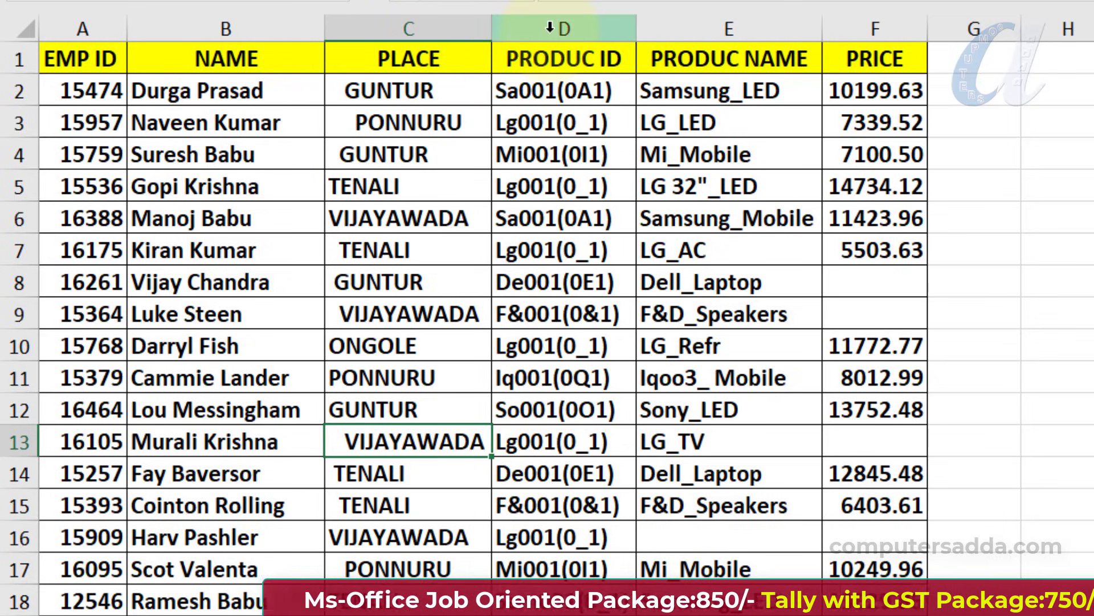
pyautogui.click(550, 28)
pyautogui.click(545, 181)
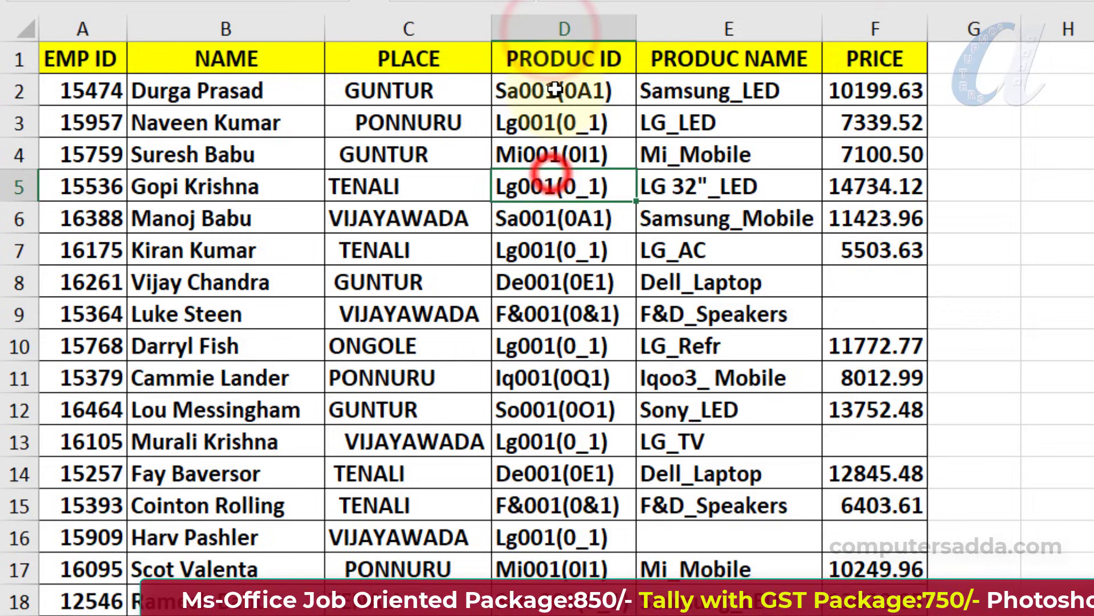
pyautogui.click(535, 158)
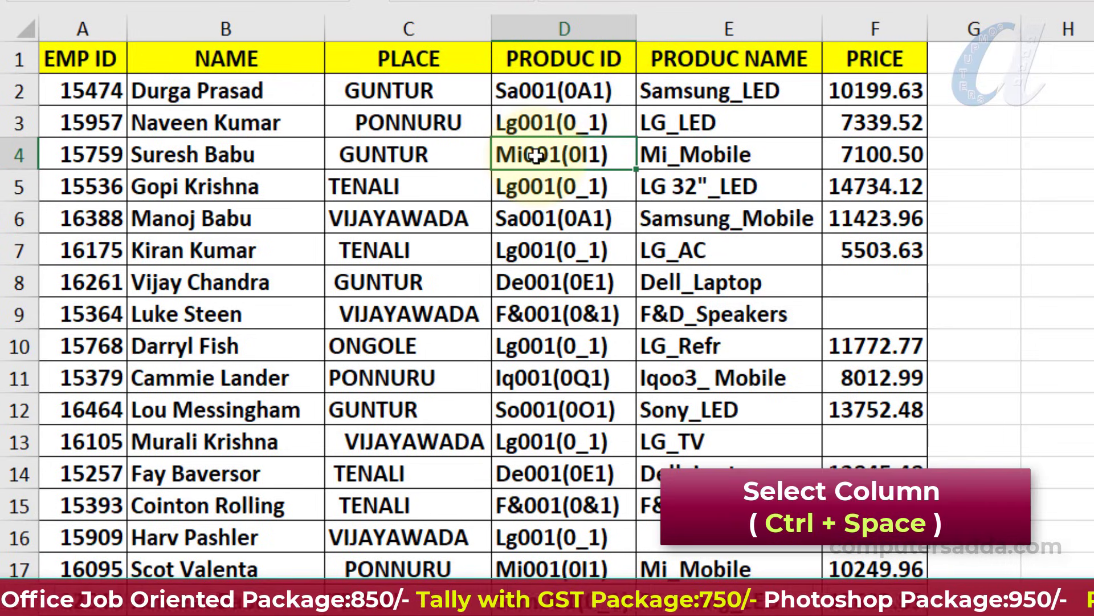
pyautogui.hotkey('ctrl', 'space')
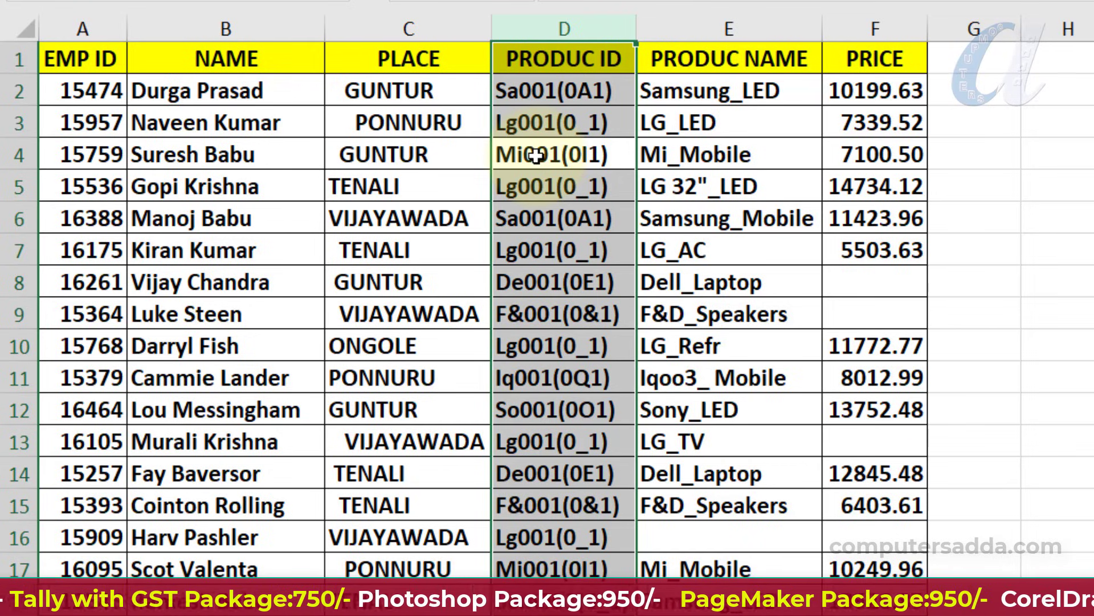
pyautogui.hotkey('ctrl', 'shift', '+')
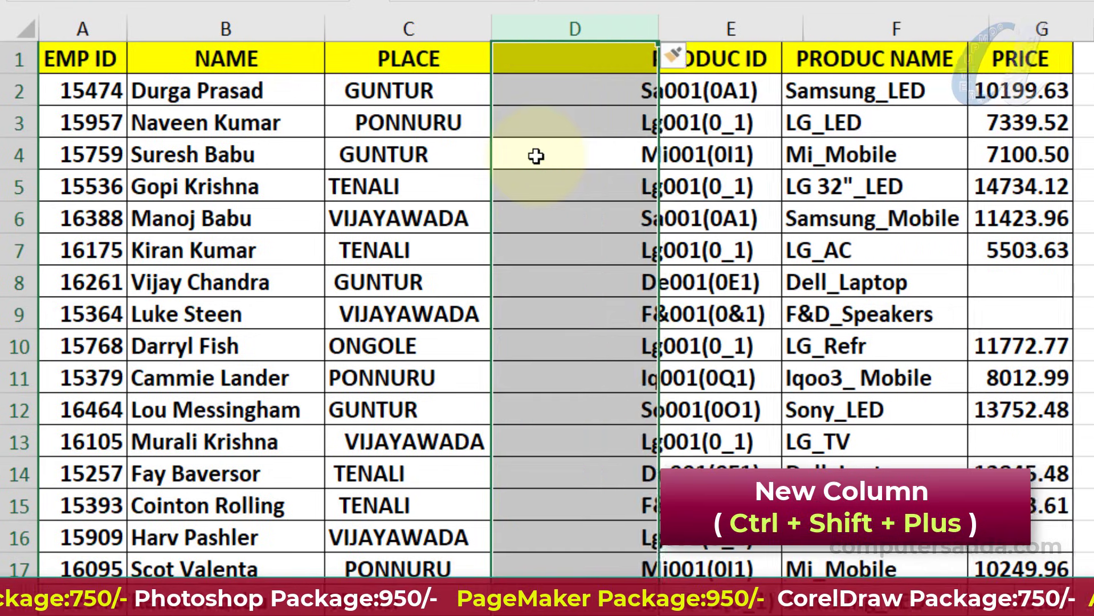
# Enter =TRIM(C2) in D2 to get the trimmed place GUNTUR
pyautogui.click(562, 94)
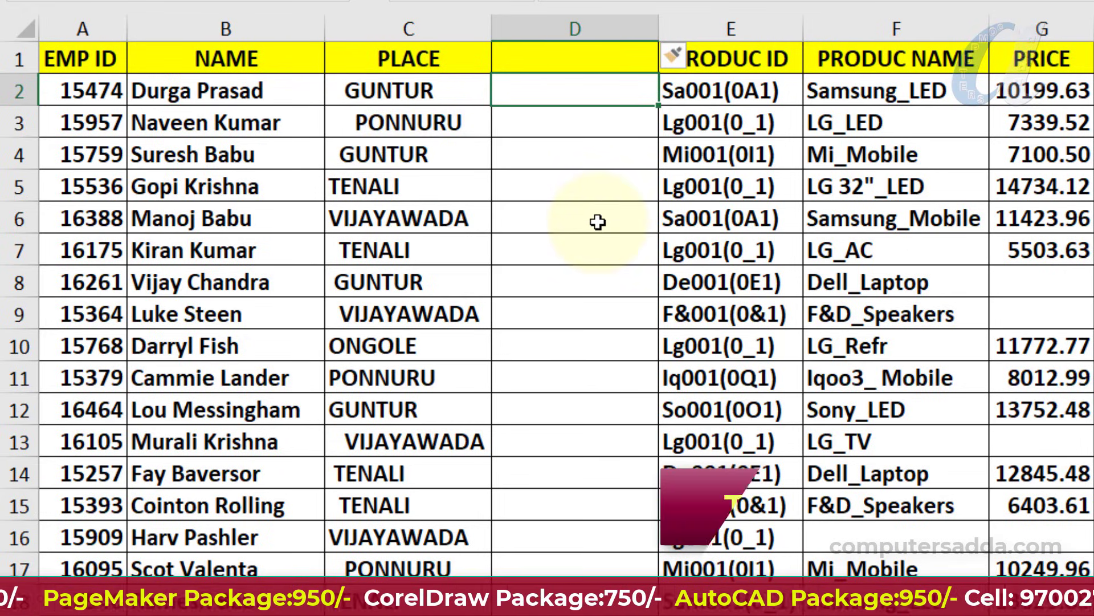
pyautogui.write('=')
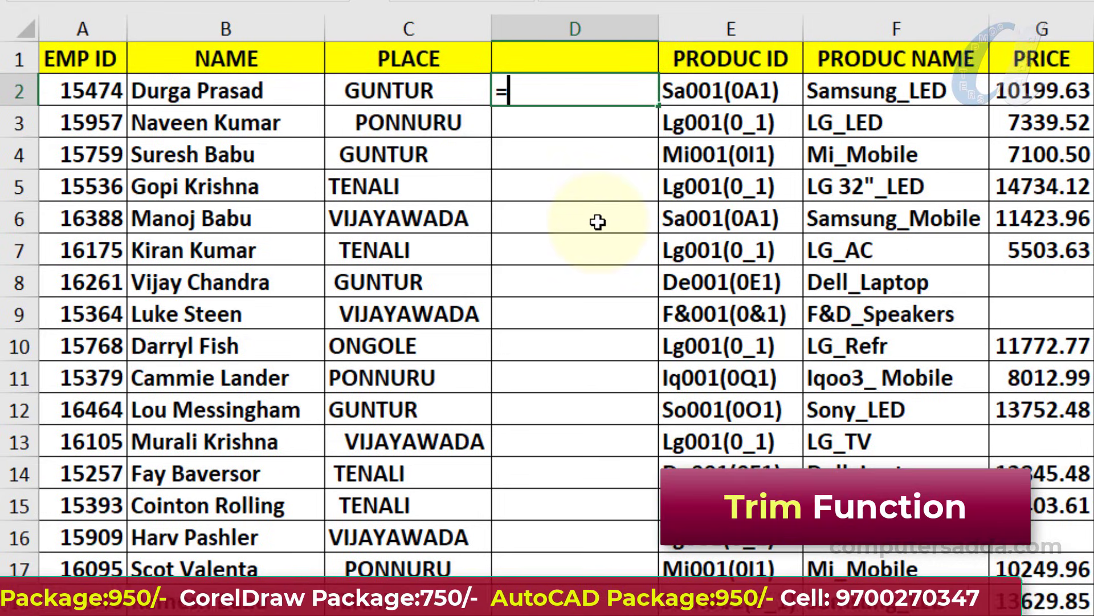
pyautogui.write('trim(')
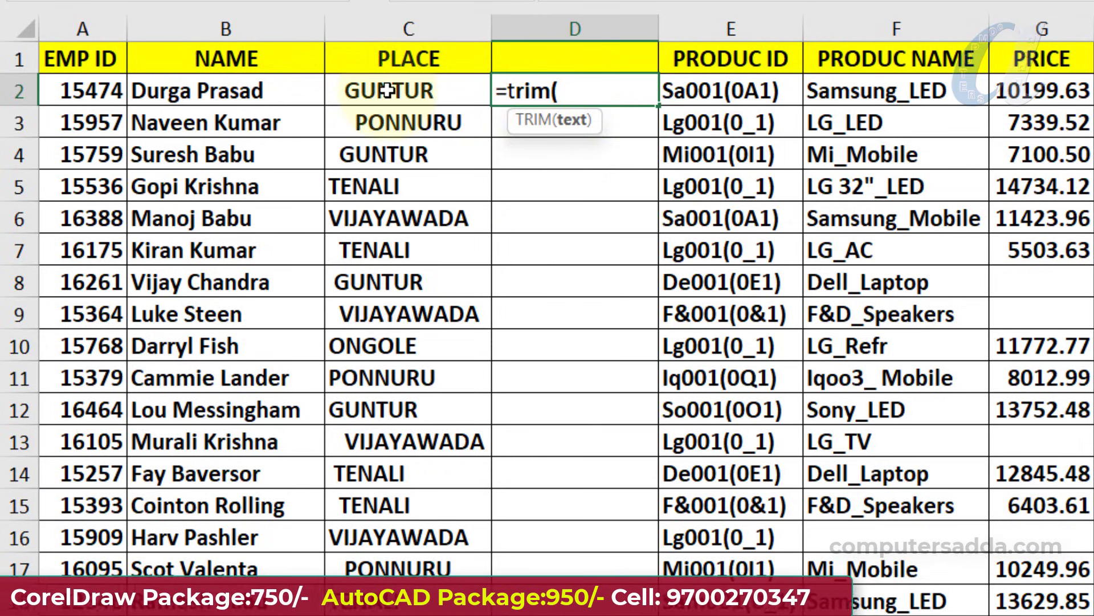
pyautogui.click(396, 90)
pyautogui.write(')')
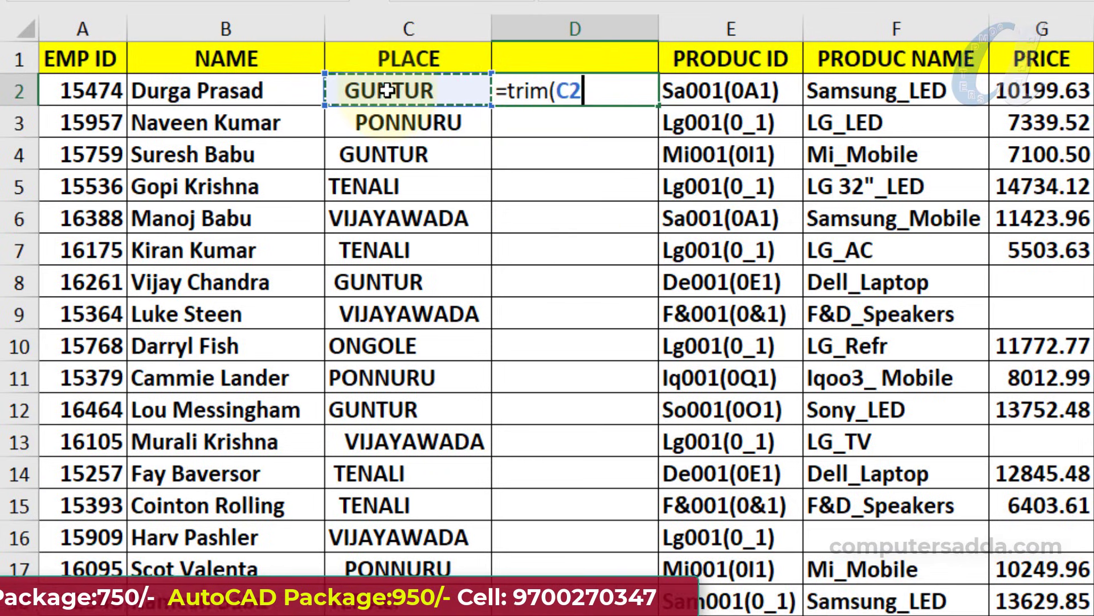
pyautogui.press('Return')
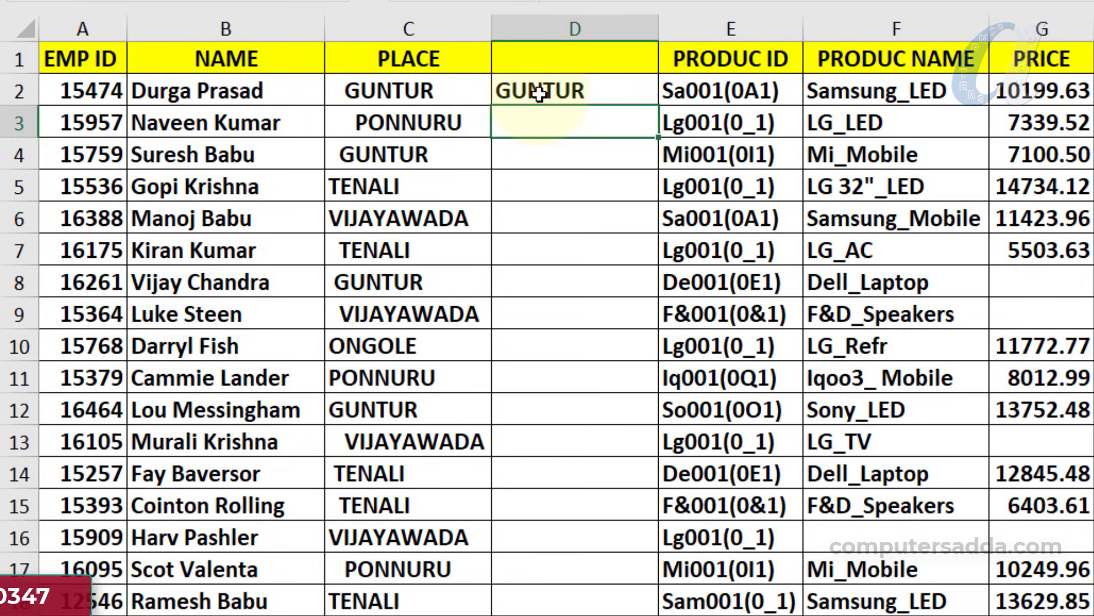
pyautogui.click(514, 92)
# Replace D2's formula with =PROPER(C2) to test proper-case conversion
pyautogui.press('Delete')
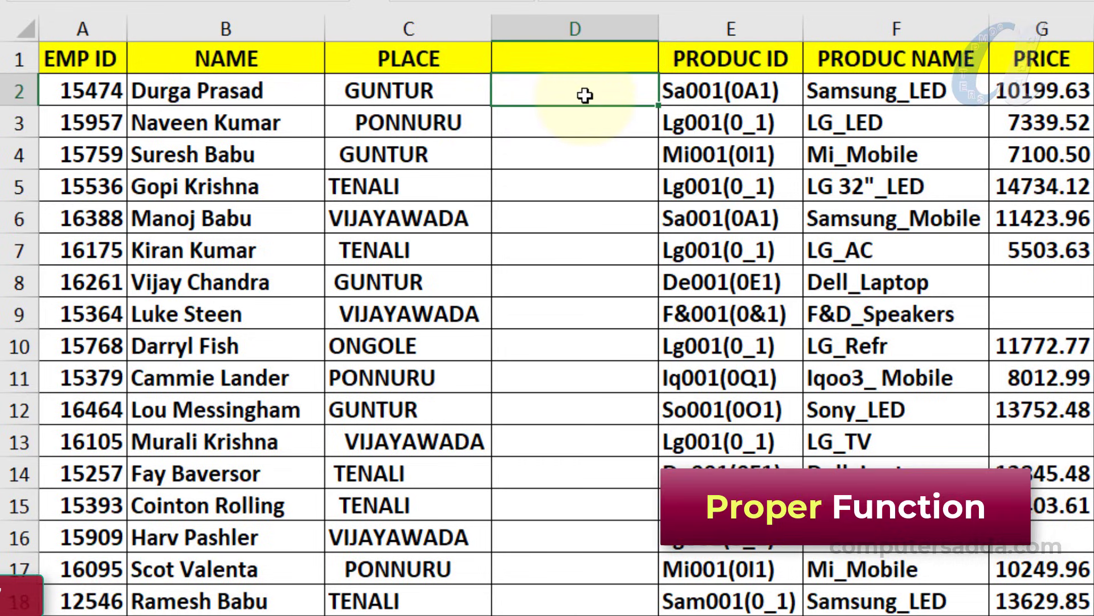
pyautogui.write('=prop')
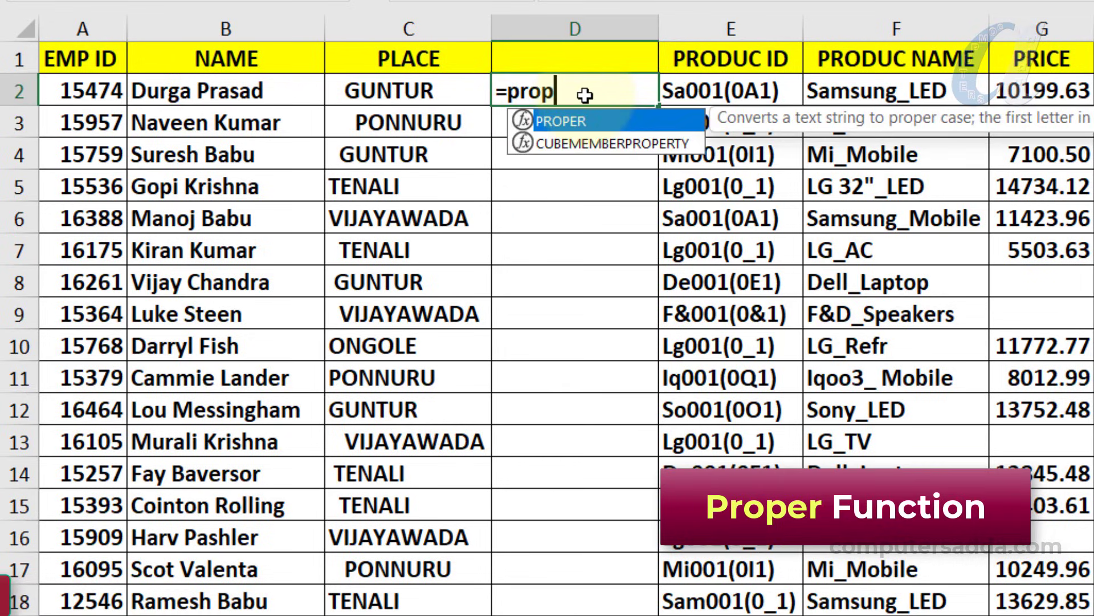
pyautogui.press('Tab')
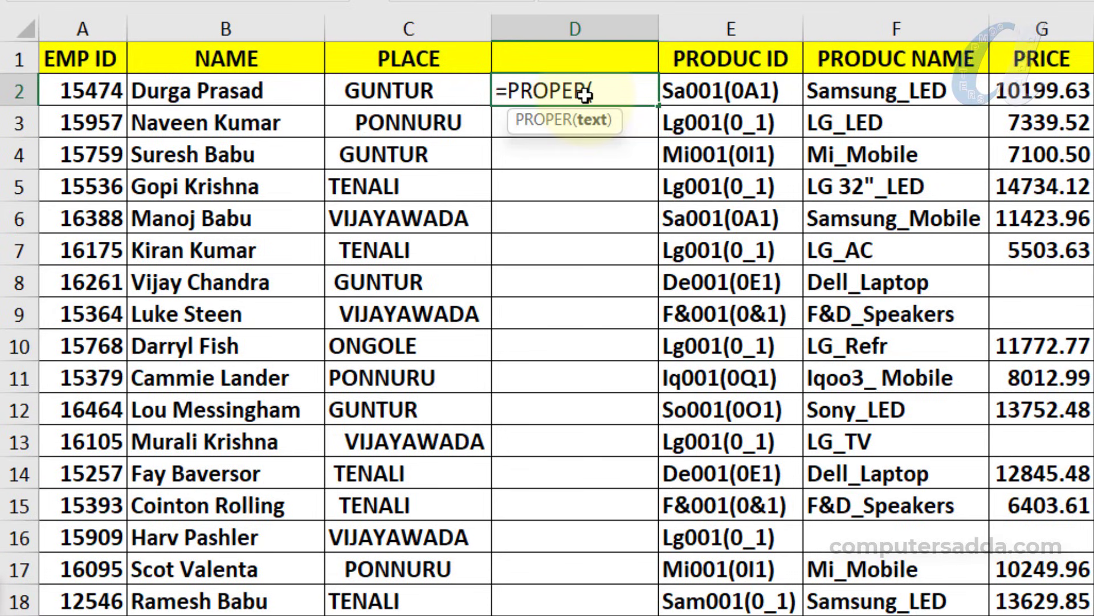
pyautogui.click(372, 93)
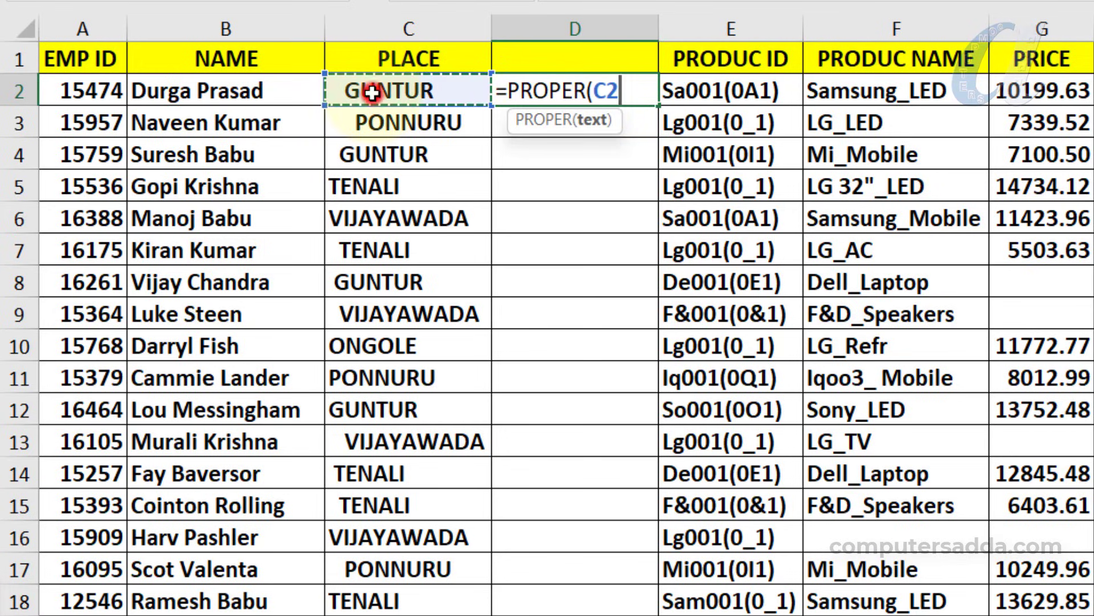
pyautogui.press('Return')
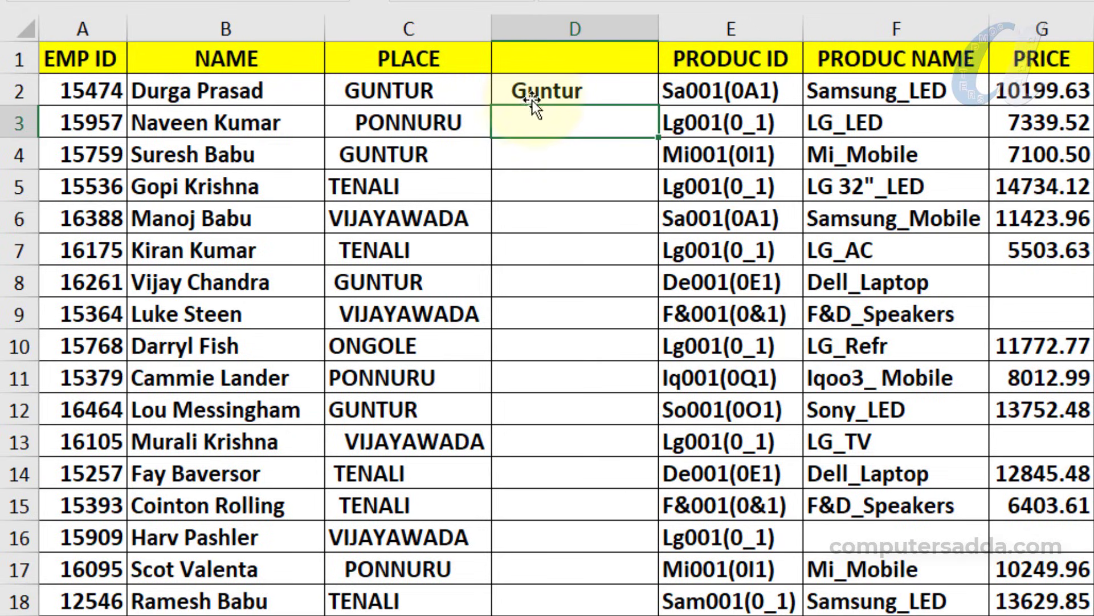
pyautogui.click(564, 91)
# Replace it with =TRIM(PROPER(C2)) so D2 shows Guntur
pyautogui.press('Delete')
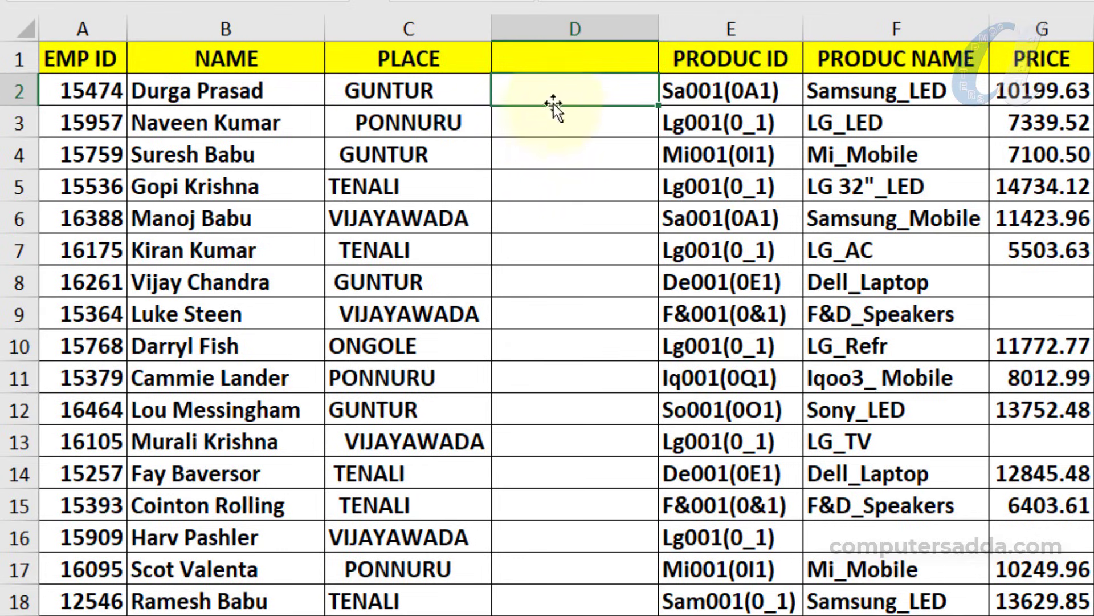
pyautogui.write('=t')
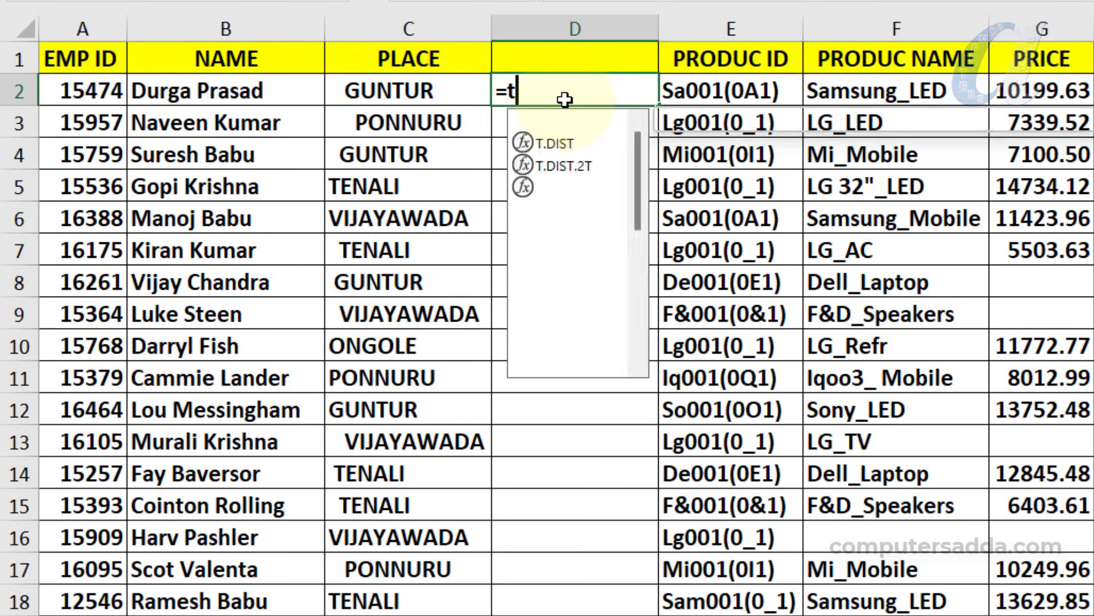
pyautogui.write('rim(')
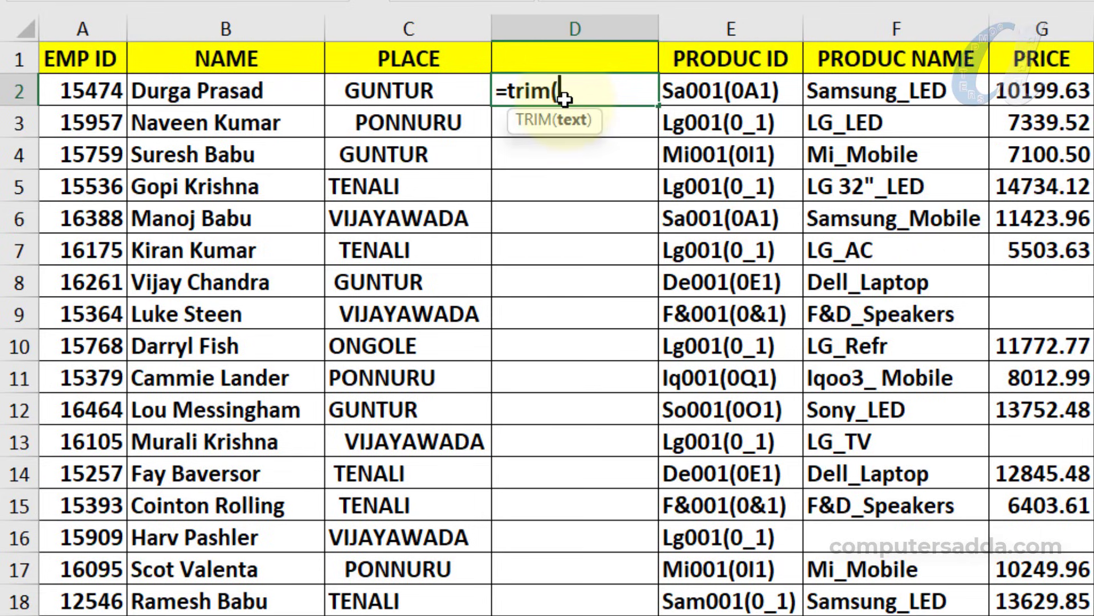
pyautogui.write('prop')
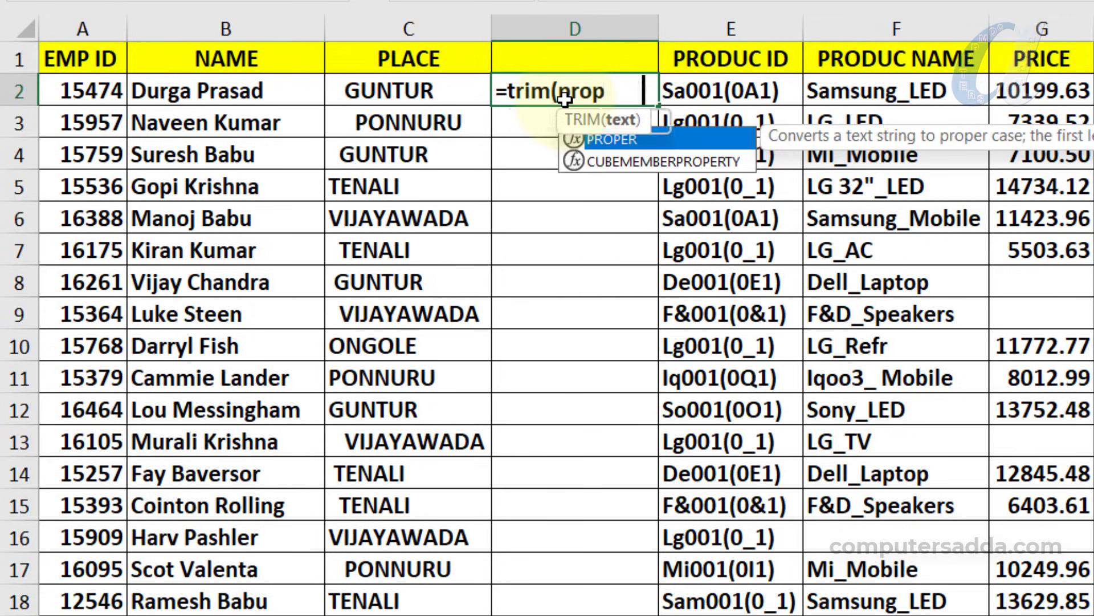
pyautogui.press('Tab')
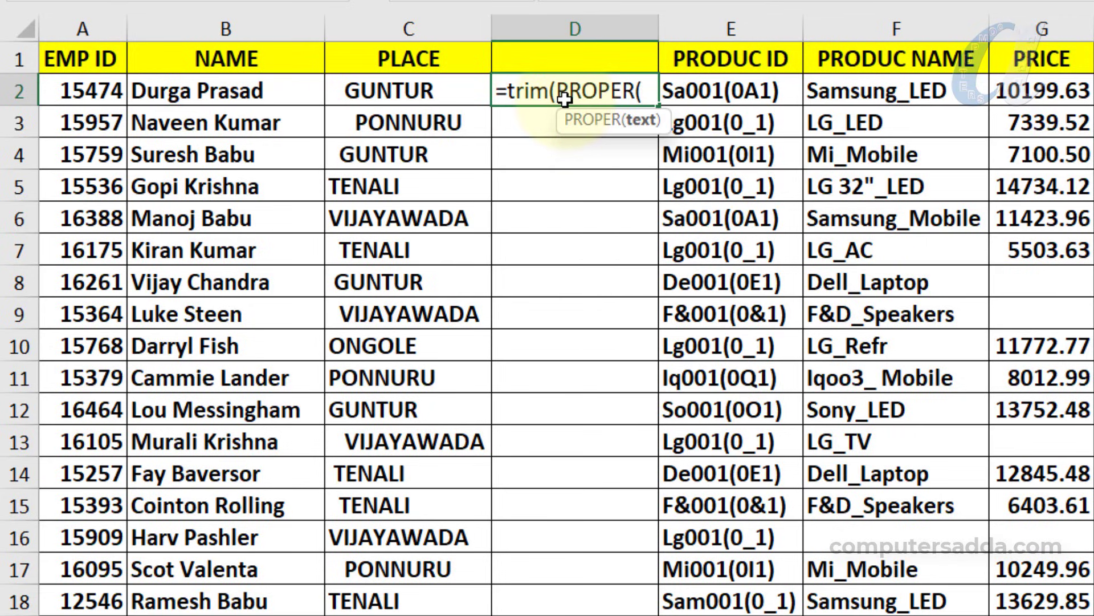
pyautogui.click(380, 92)
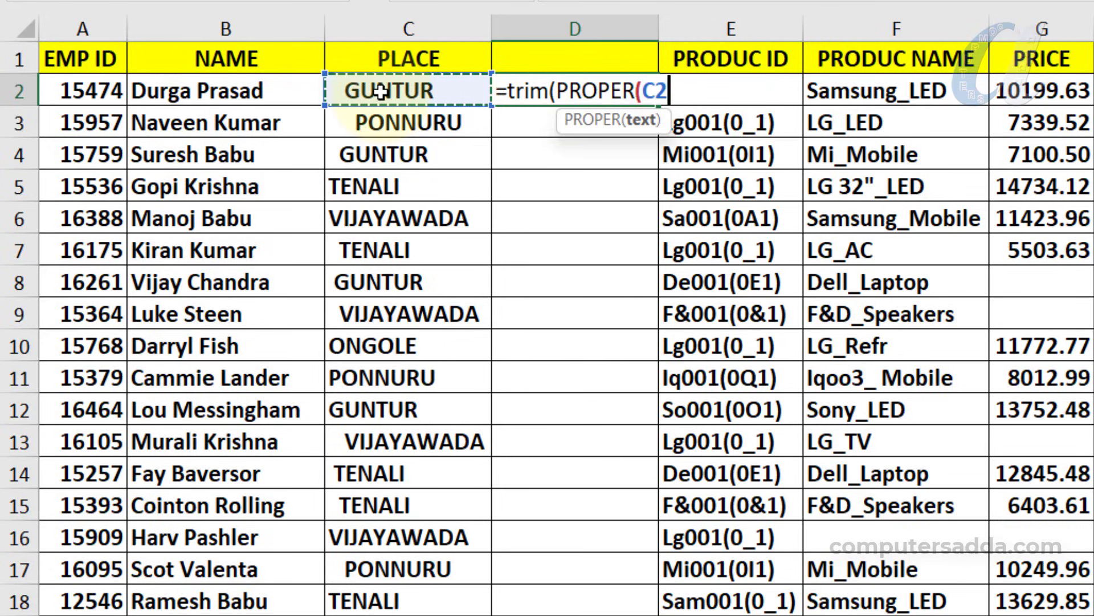
pyautogui.write(')')
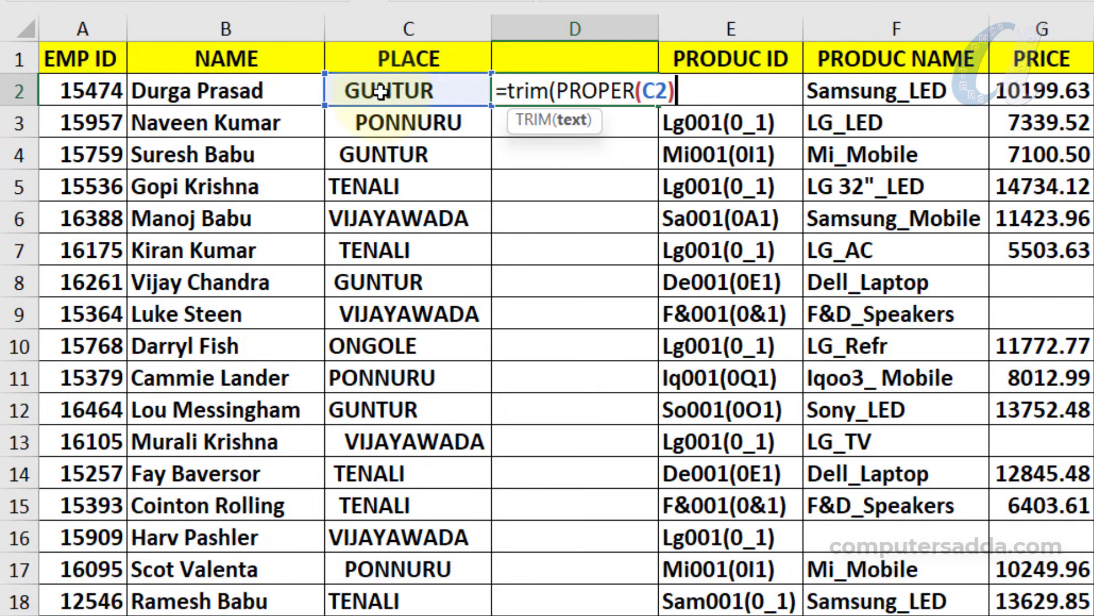
pyautogui.write(')')
pyautogui.press('Return')
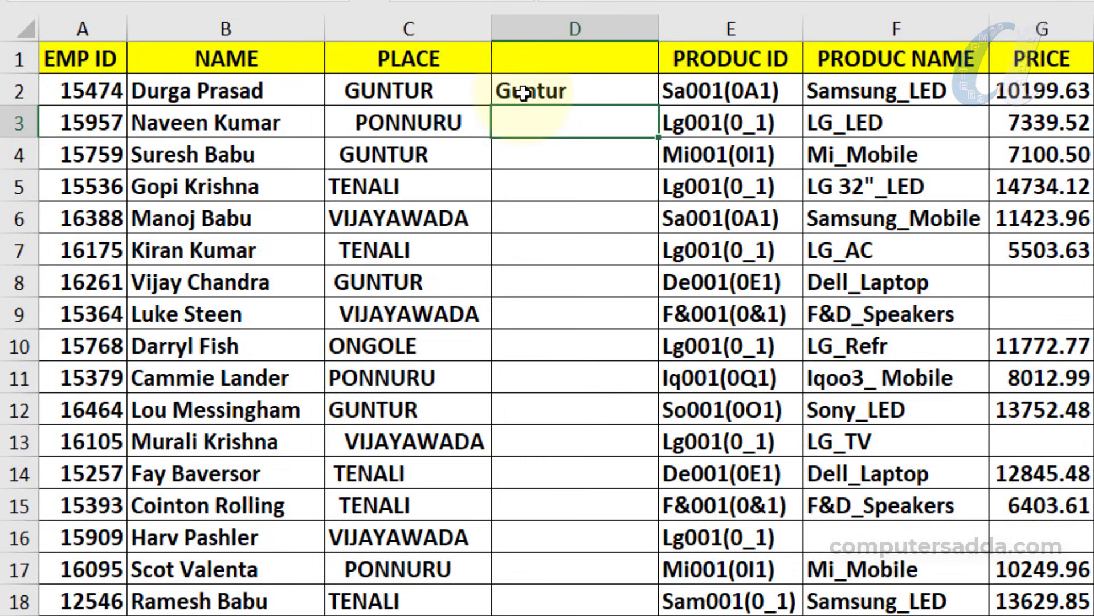
pyautogui.click(513, 94)
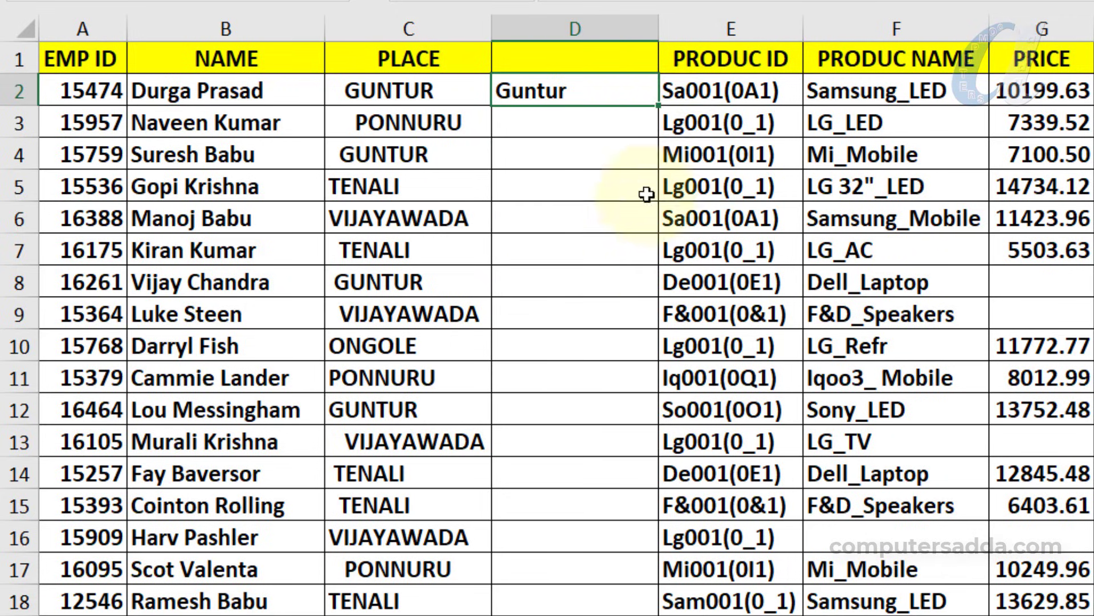
# Fill the TRIM(PROPER) formula down column D for every employee row
pyautogui.doubleClick(658, 104)
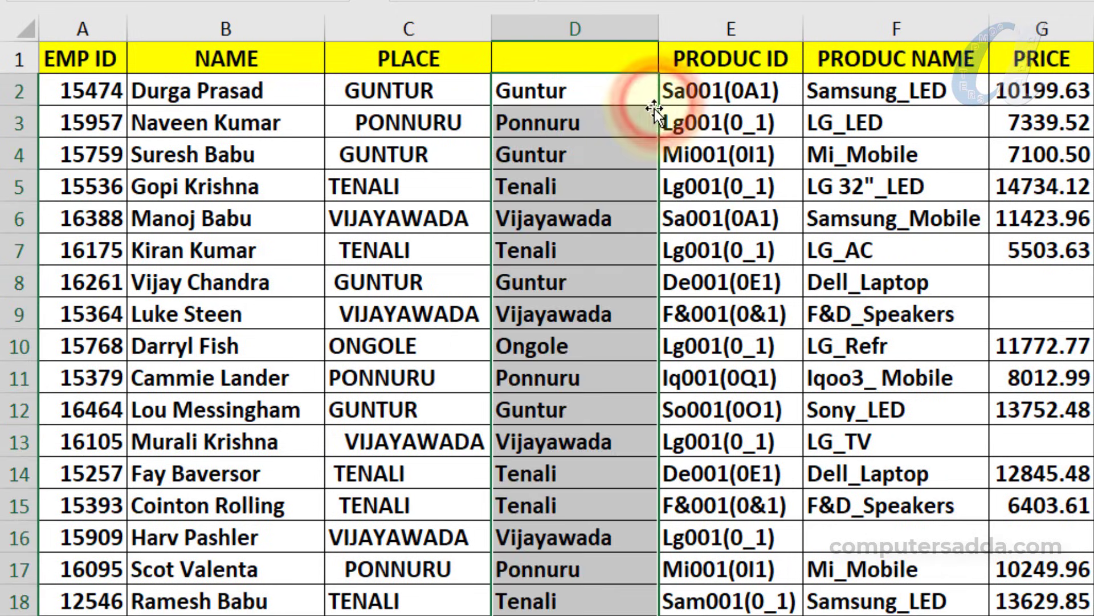
pyautogui.scroll(-5, 613, 160)
pyautogui.scroll(5, 614, 157)
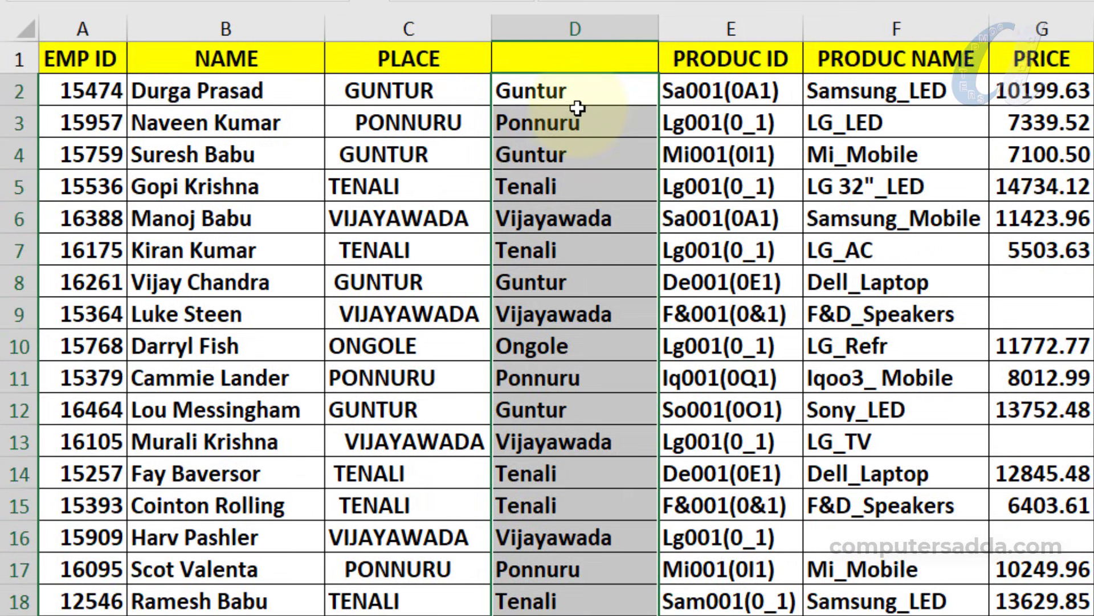
pyautogui.moveTo(598, 91); pyautogui.dragTo(570, 576)
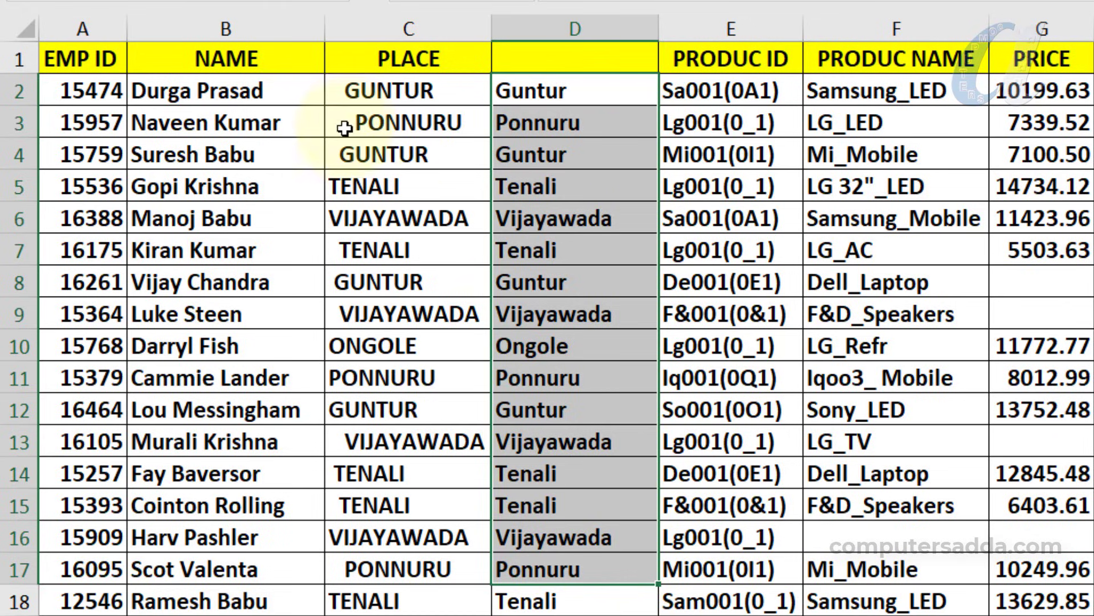
# Delete the original PLACE column, then undo to restore it
pyautogui.click(361, 108)
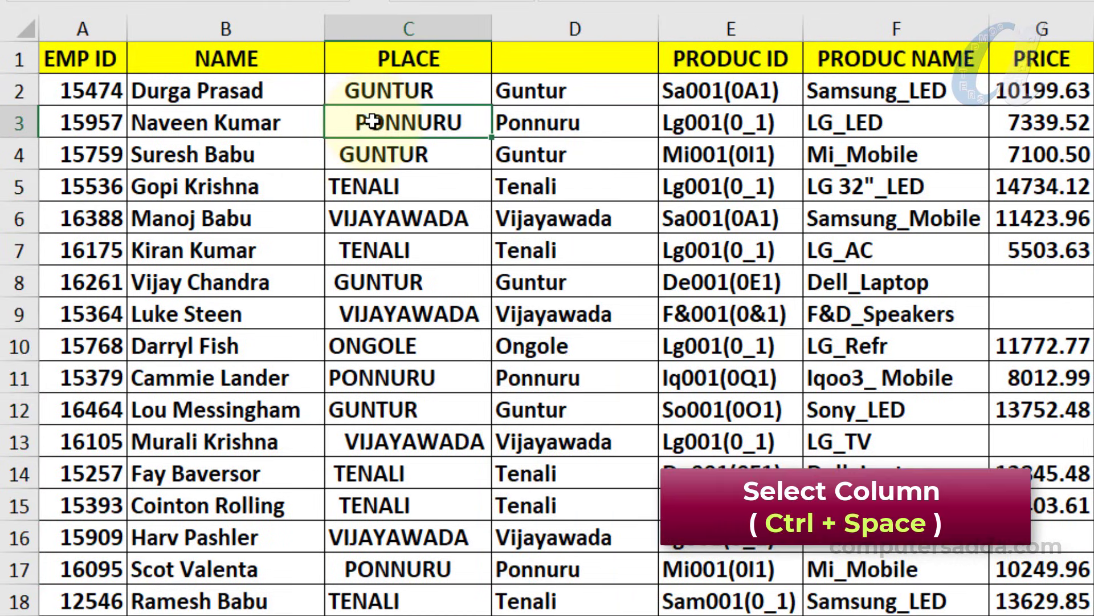
pyautogui.hotkey('ctrl', 'space')
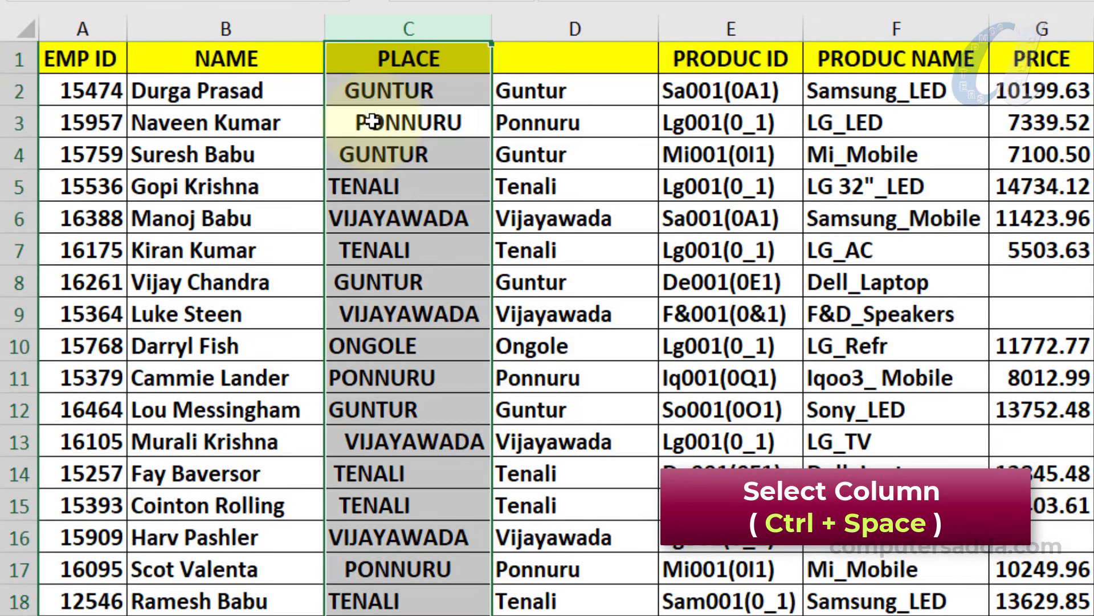
pyautogui.hotkey('ctrl', '-')
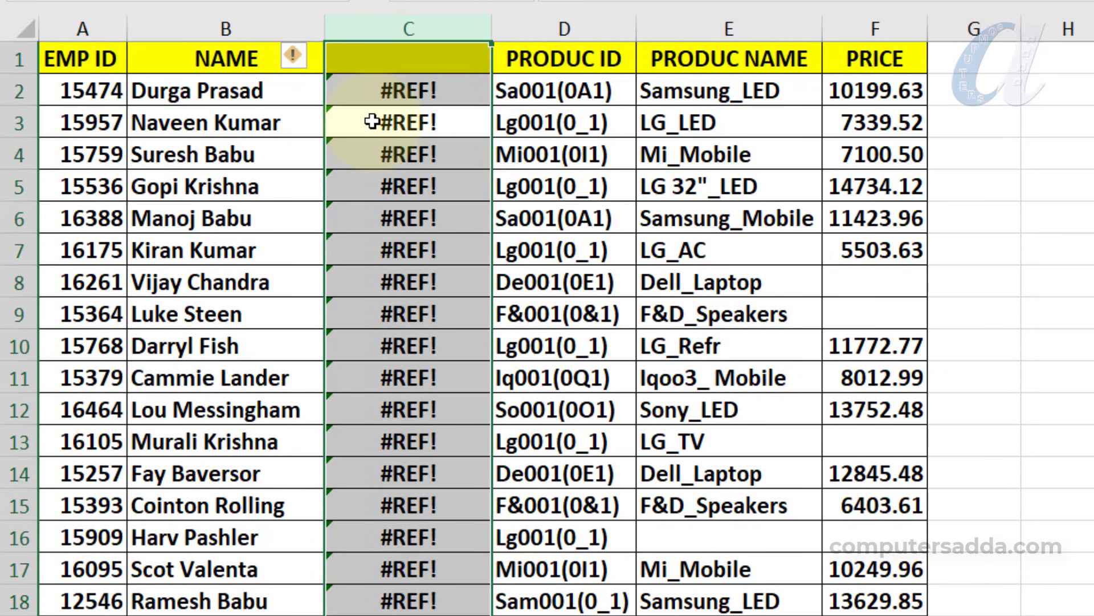
pyautogui.hotkey('ctrl', 'z')
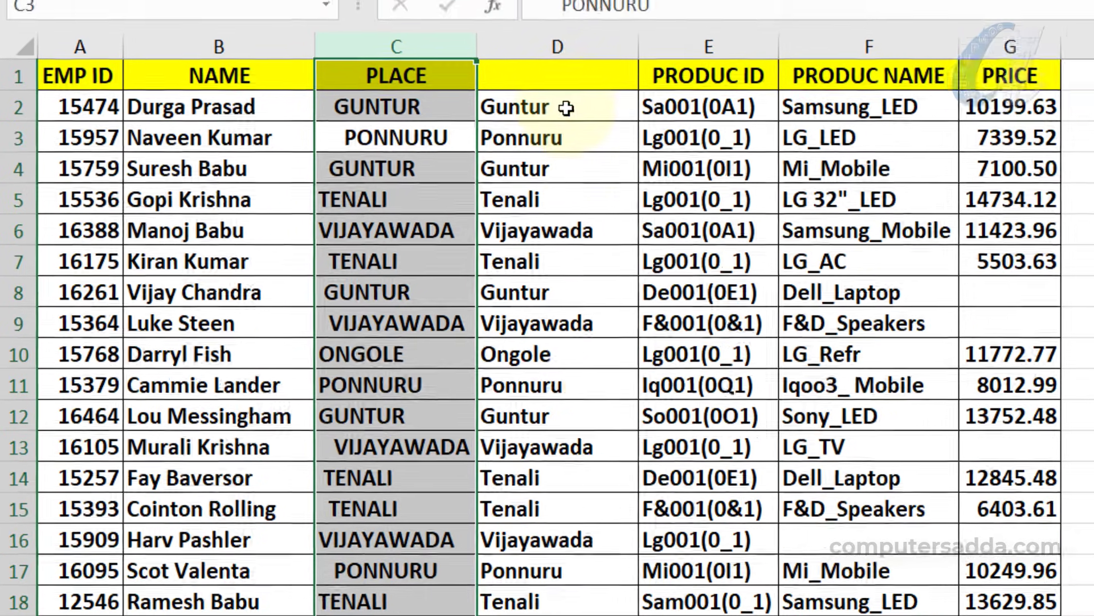
# Copy column D and paste it back as values, then confirm D12 holds plain text
pyautogui.click(585, 91)
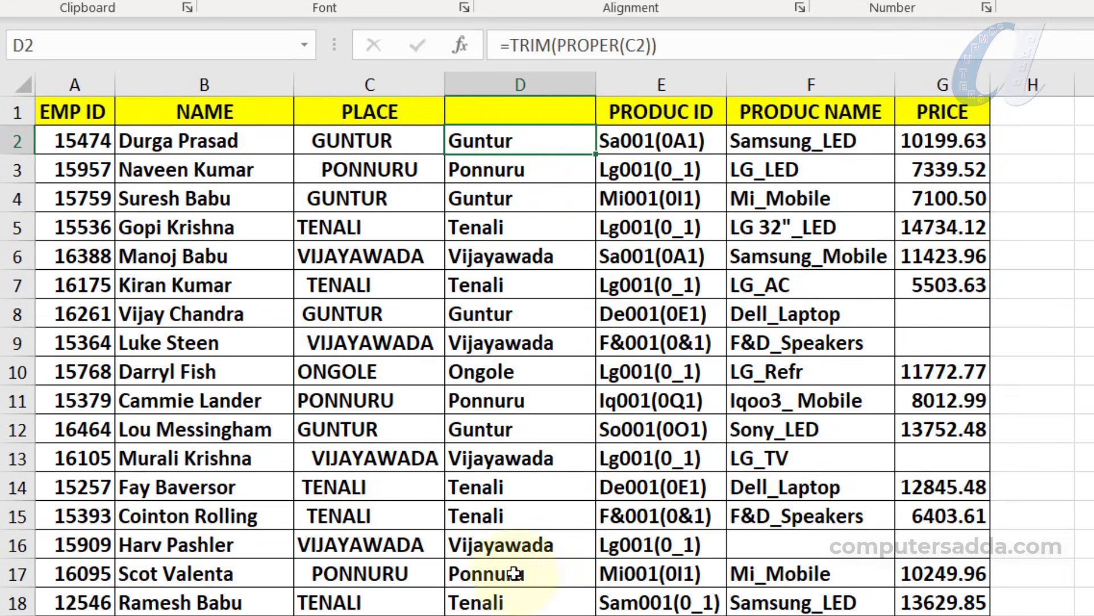
pyautogui.click(506, 425)
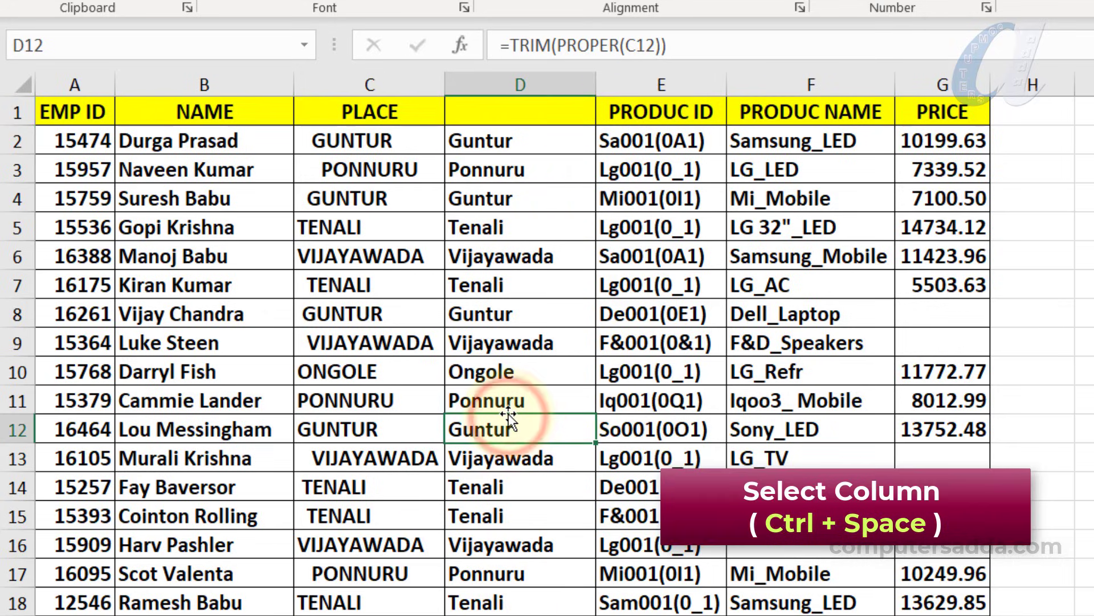
pyautogui.hotkey('ctrl', 'space')
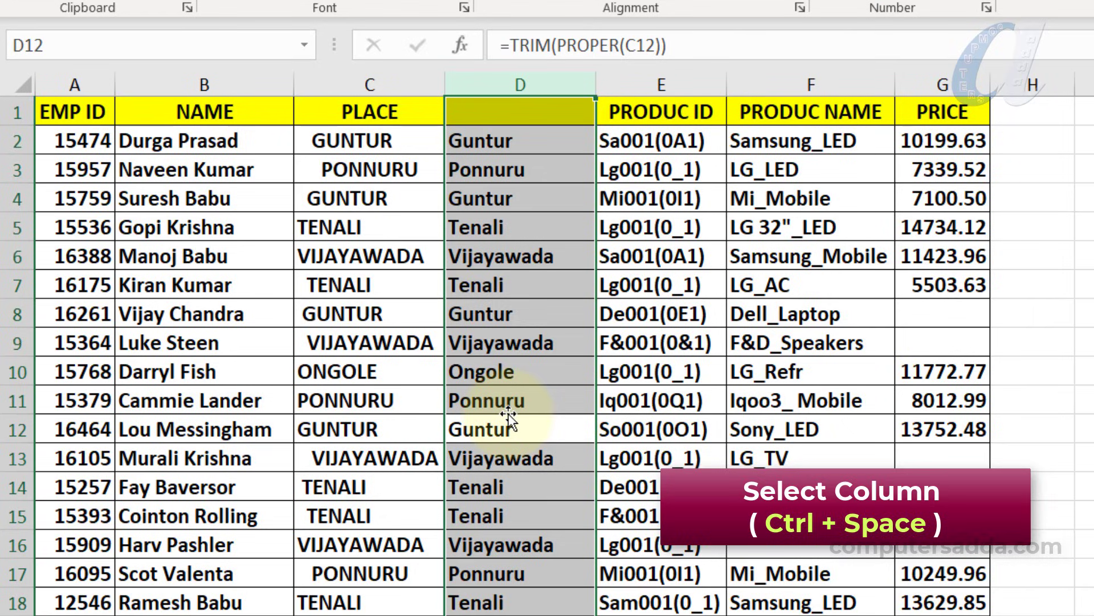
pyautogui.hotkey('ctrl', 'c')
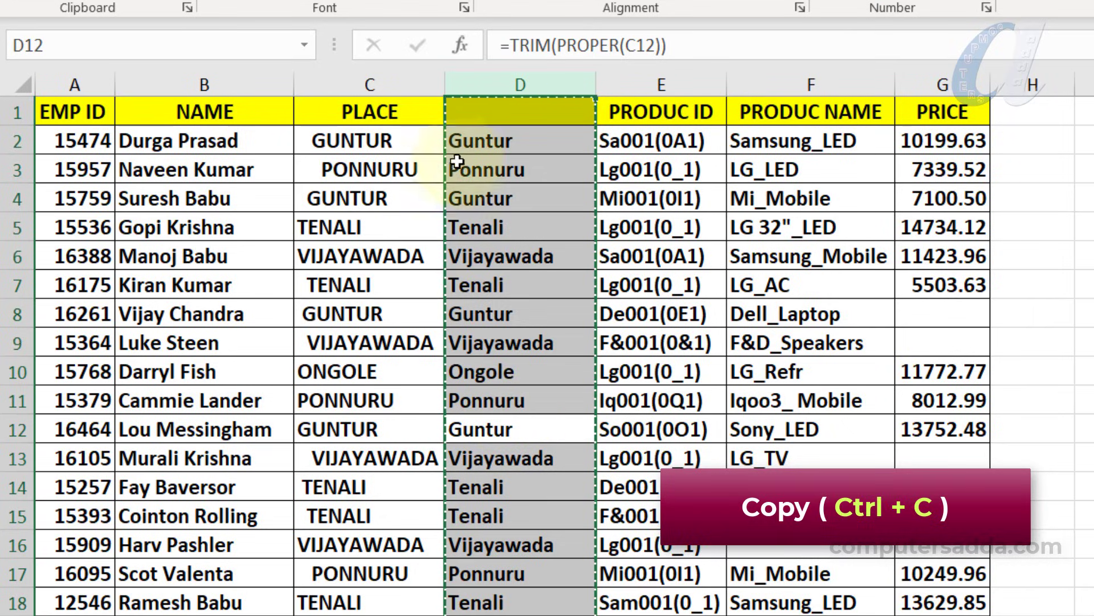
pyautogui.rightClick(490, 171)
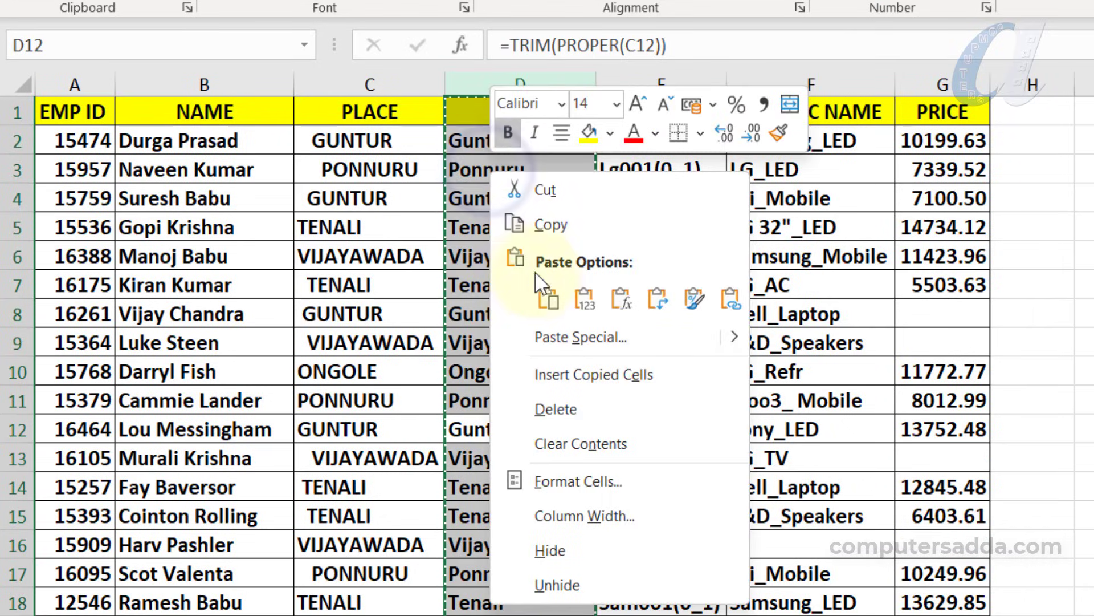
pyautogui.click(576, 296)
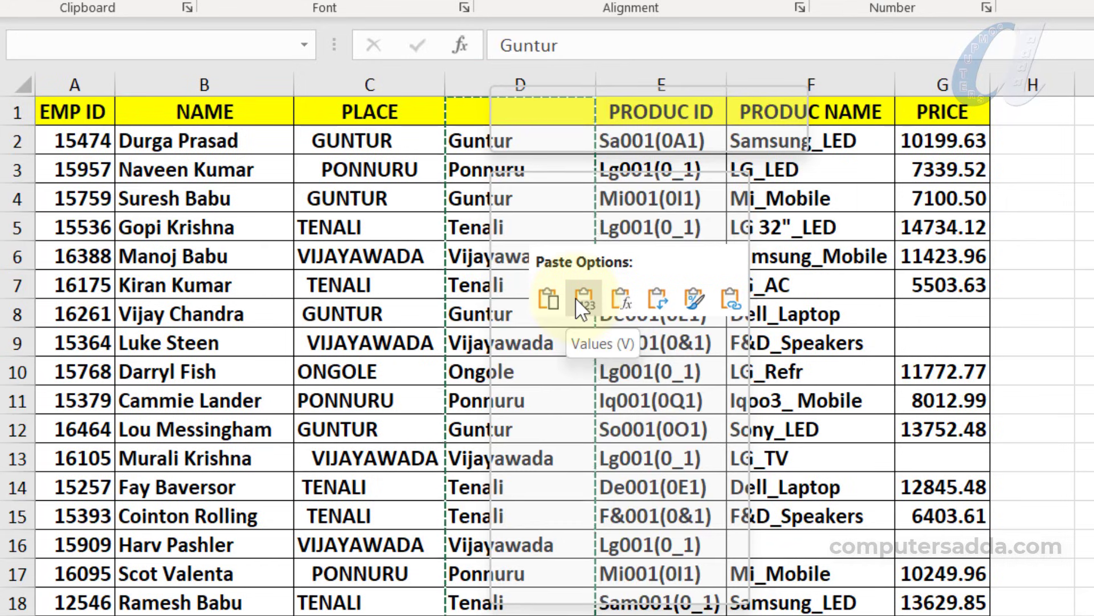
pyautogui.rightClick(464, 159)
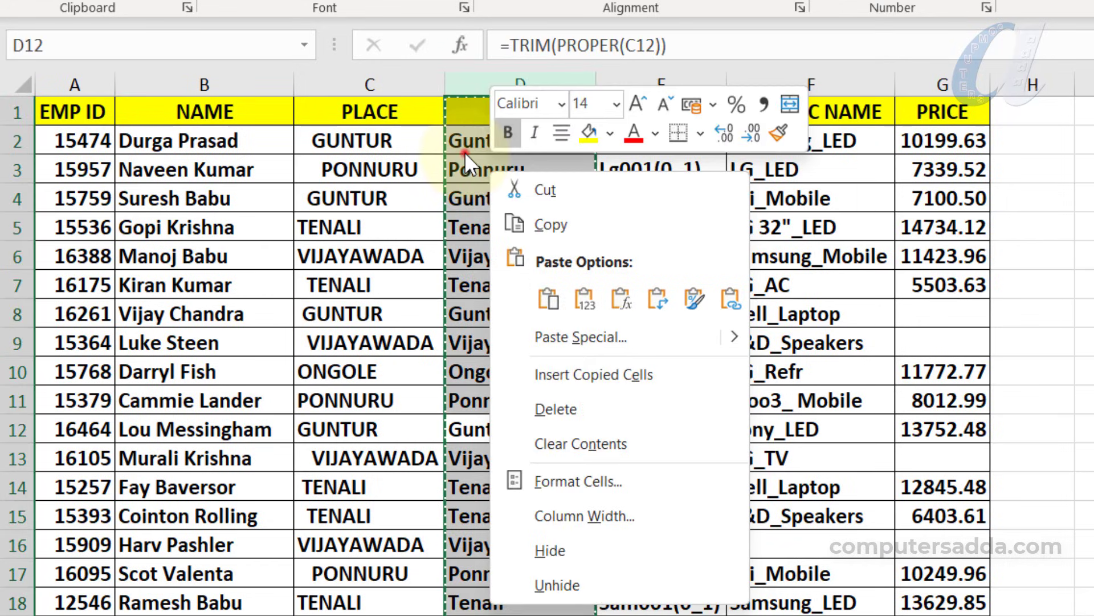
pyautogui.press('Escape')
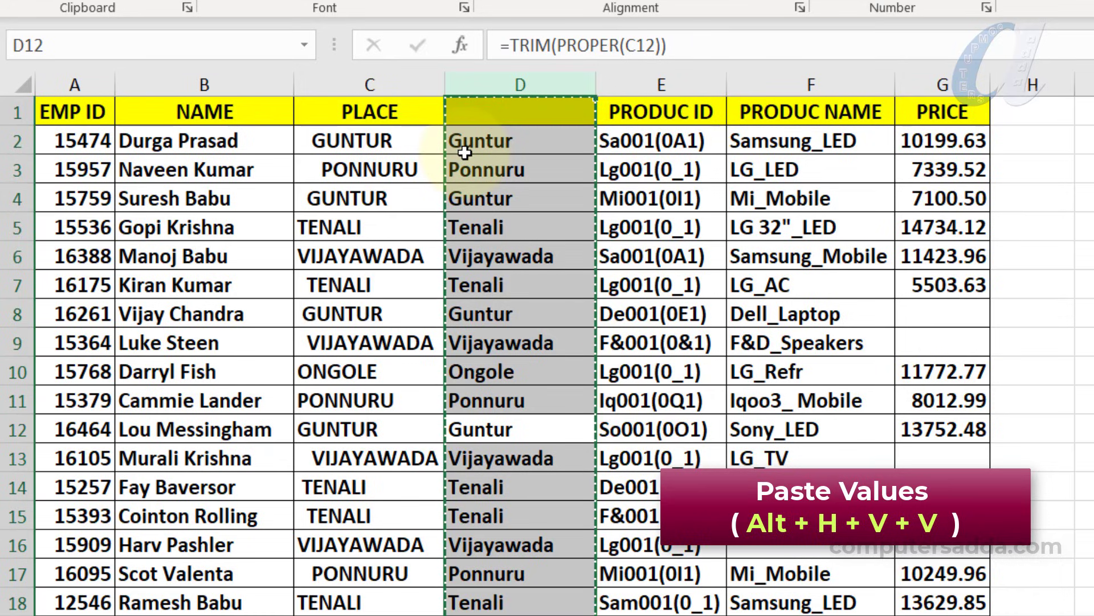
pyautogui.hotkey('alt', 'h')
pyautogui.press('v')
pyautogui.press('v')
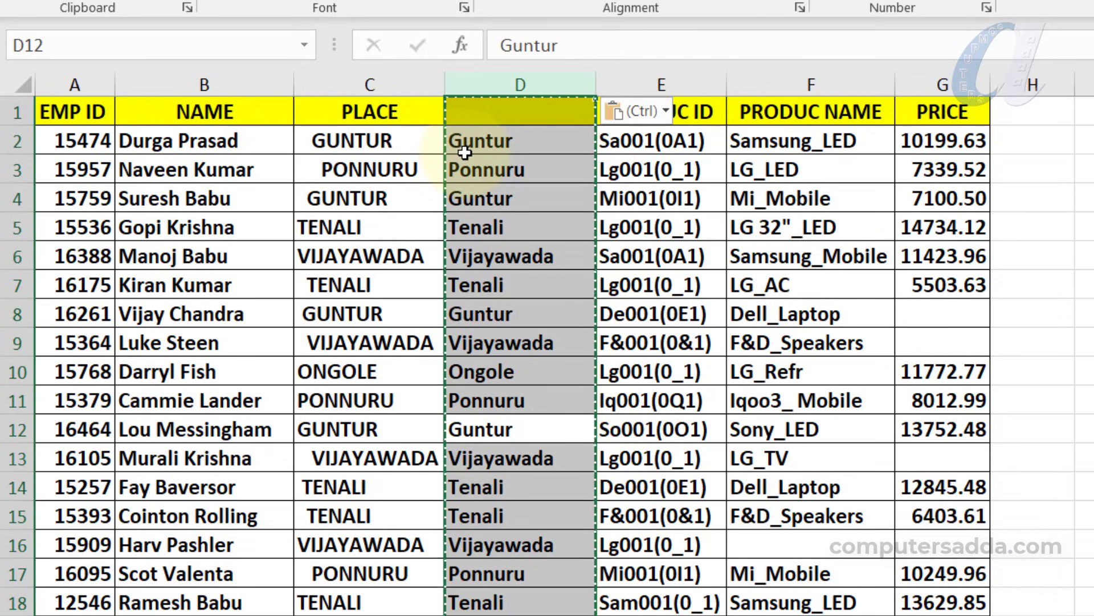
pyautogui.moveTo(501, 142); pyautogui.dragTo(502, 423)
pyautogui.click(502, 429)
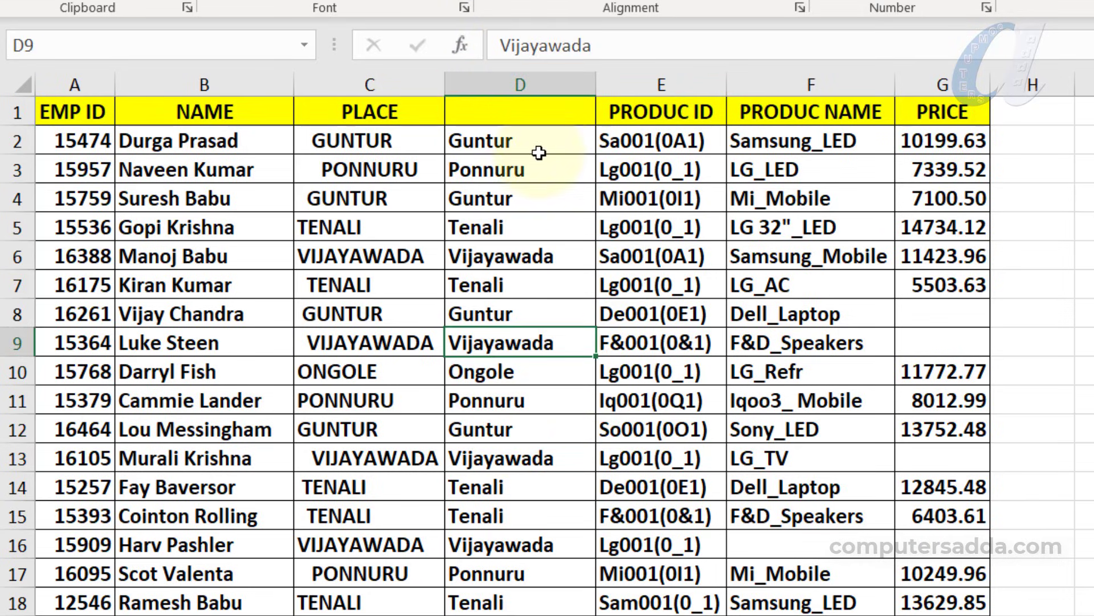
# Copy the cleaned place names from D2 downward and paste them over PLACE starting at C2
pyautogui.click(540, 149)
pyautogui.moveTo(541, 156); pyautogui.dragTo(521, 553)
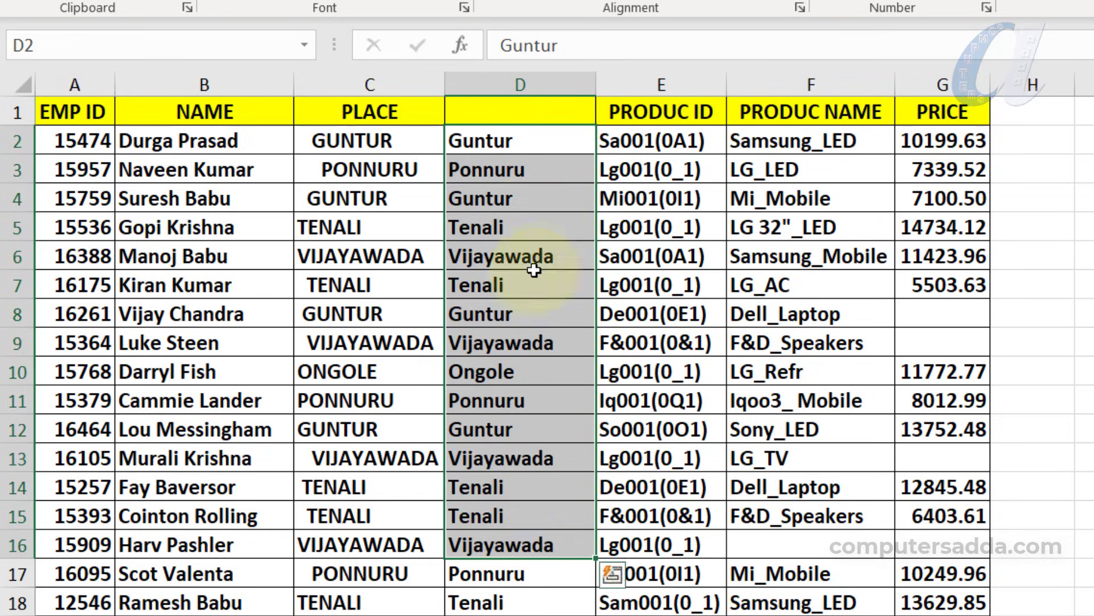
pyautogui.click(543, 146)
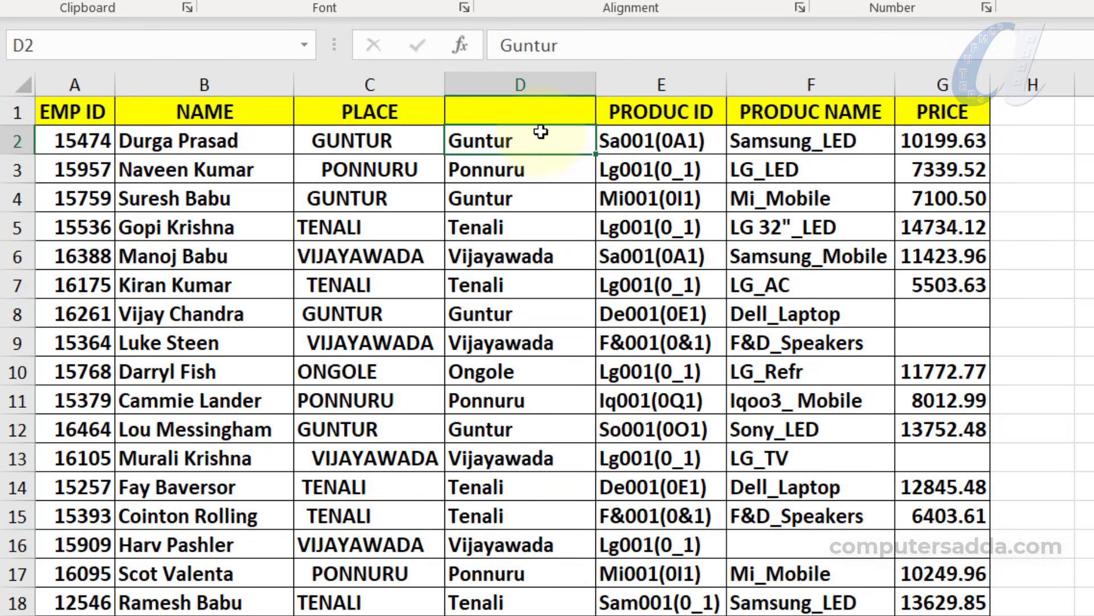
pyautogui.hotkey('ctrl', 'shift', 'Down')
pyautogui.scroll(-2, 540, 131)
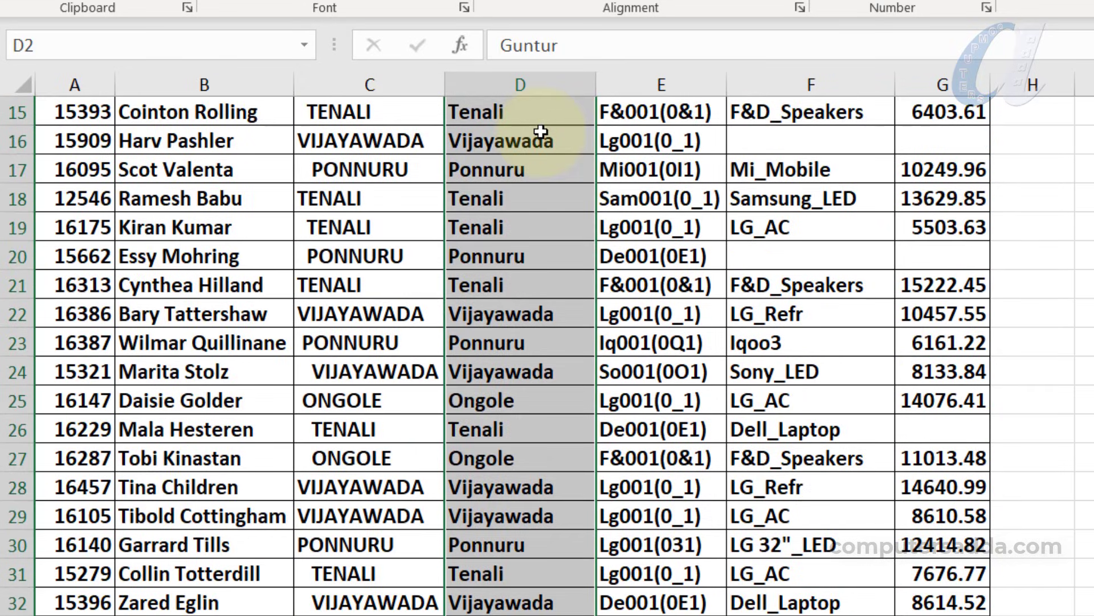
pyautogui.hotkey('ctrl', 'c')
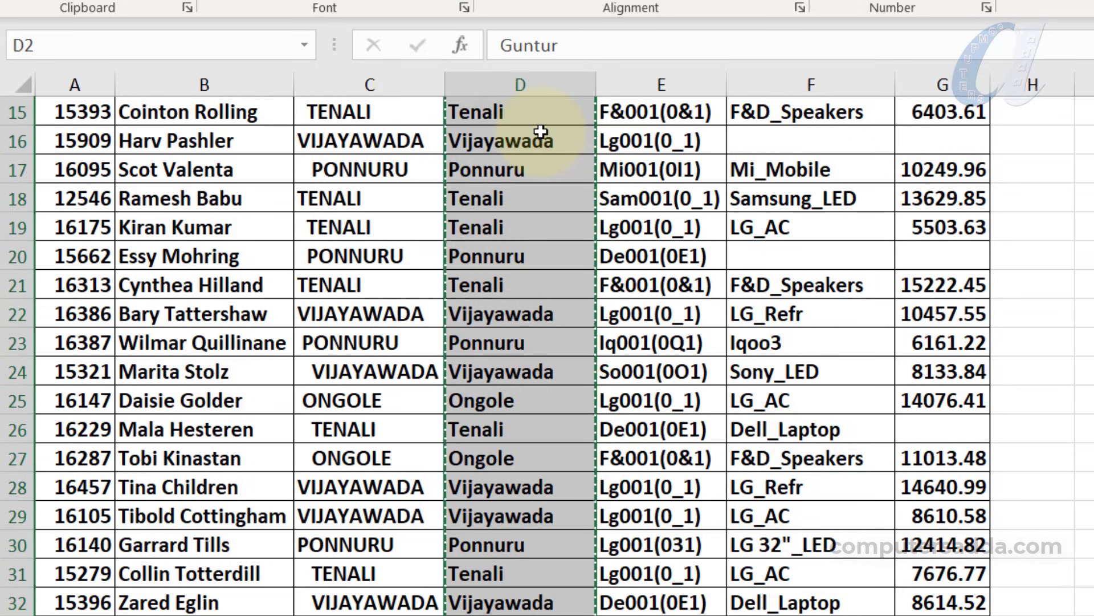
pyautogui.scroll(5, 399, 188)
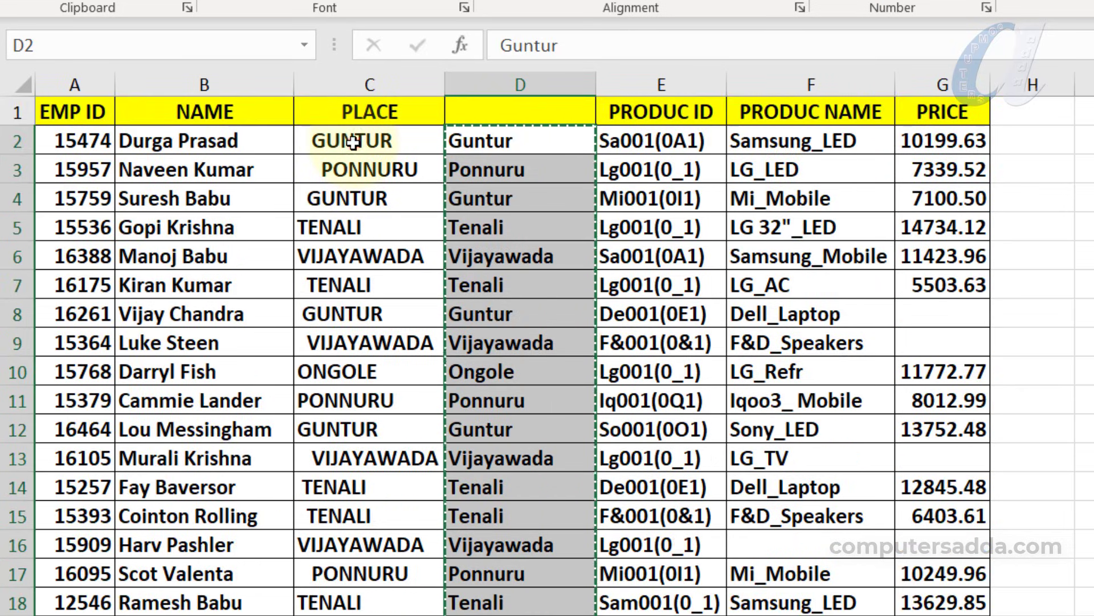
pyautogui.click(354, 138)
pyautogui.hotkey('ctrl', 'v')
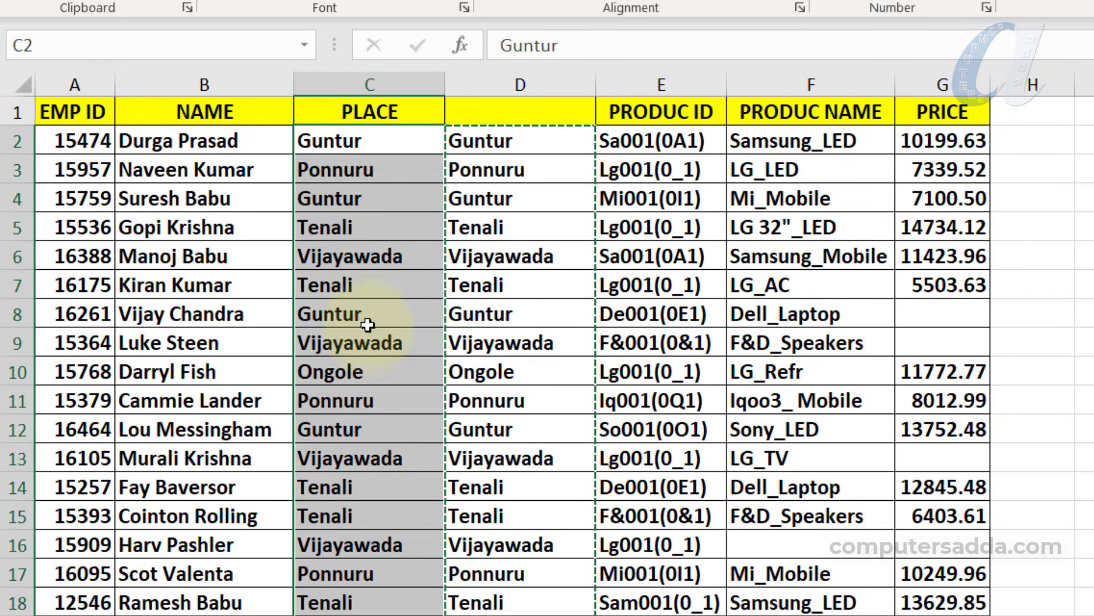
# Delete the helper column D
pyautogui.click(504, 263)
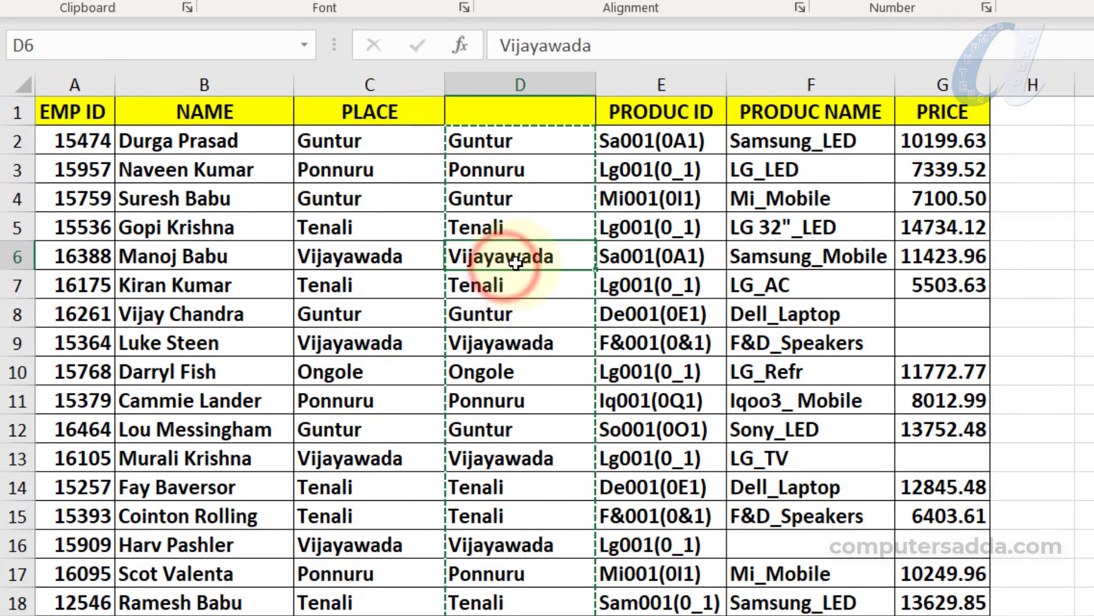
pyautogui.hotkey('ctrl', 'space')
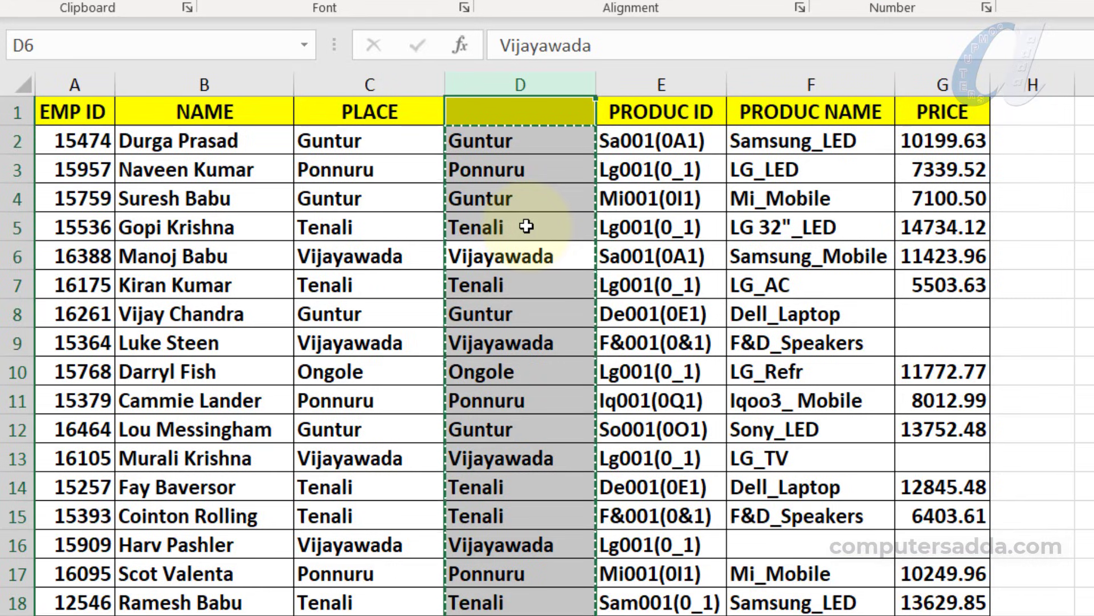
pyautogui.hotkey('ctrl', '-')
pyautogui.click(636, 233)
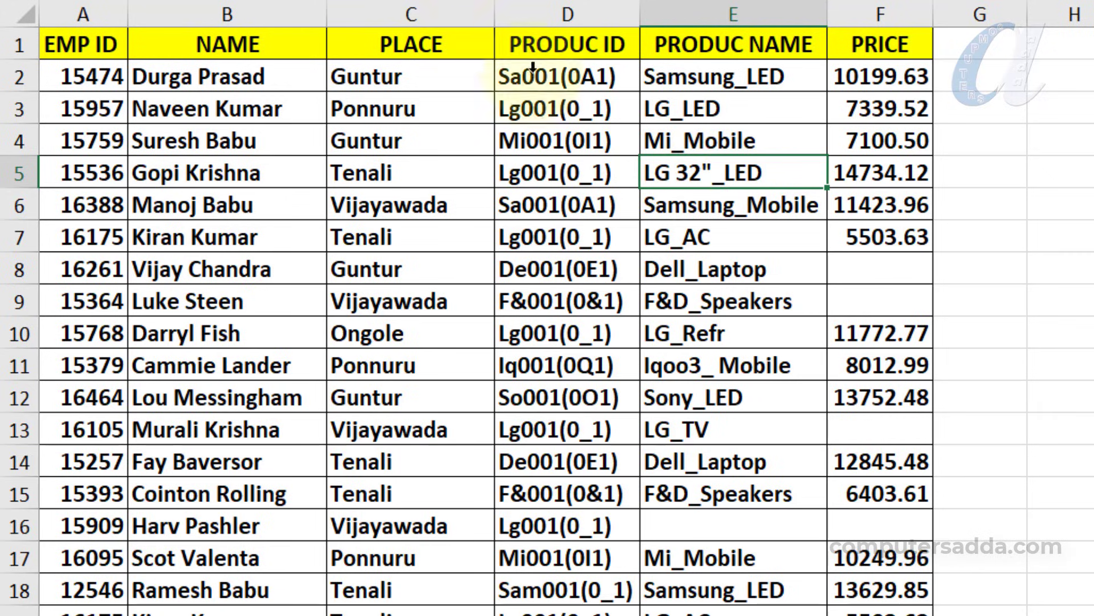
pyautogui.doubleClick(609, 77)
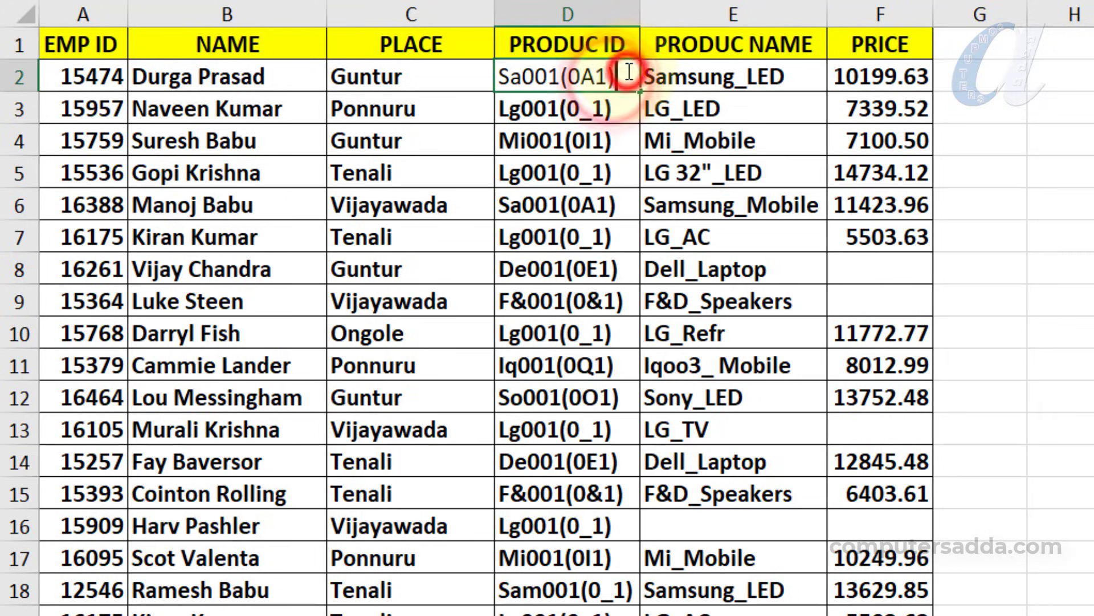
pyautogui.press('BackSpace')
pyautogui.press('BackSpace')
pyautogui.press('BackSpace')
pyautogui.press('BackSpace')
pyautogui.press('BackSpace')
pyautogui.click(586, 114)
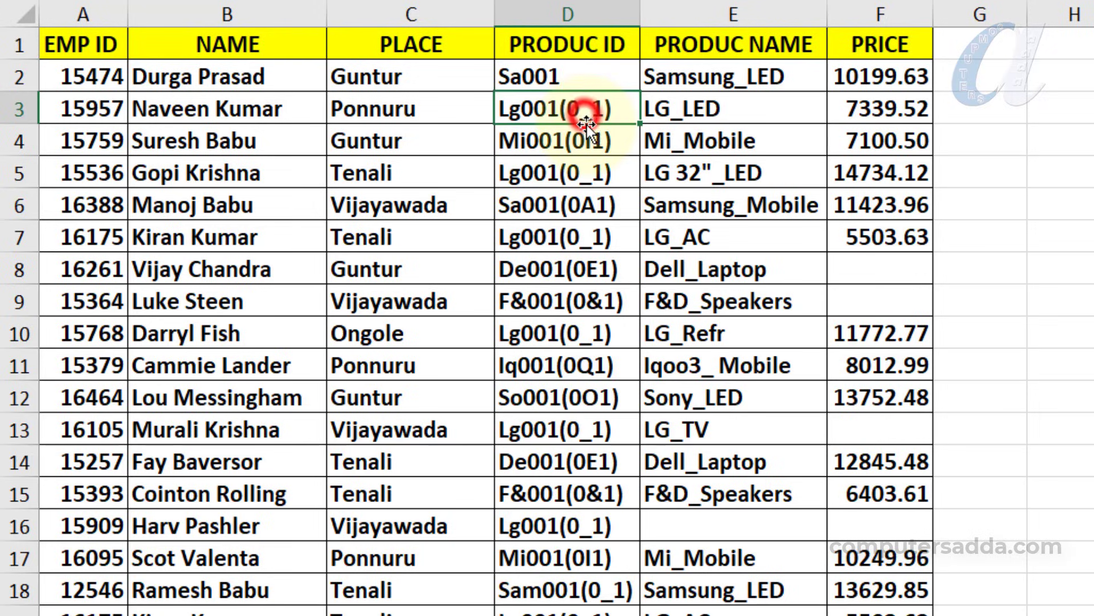
pyautogui.hotkey('ctrl', 'z')
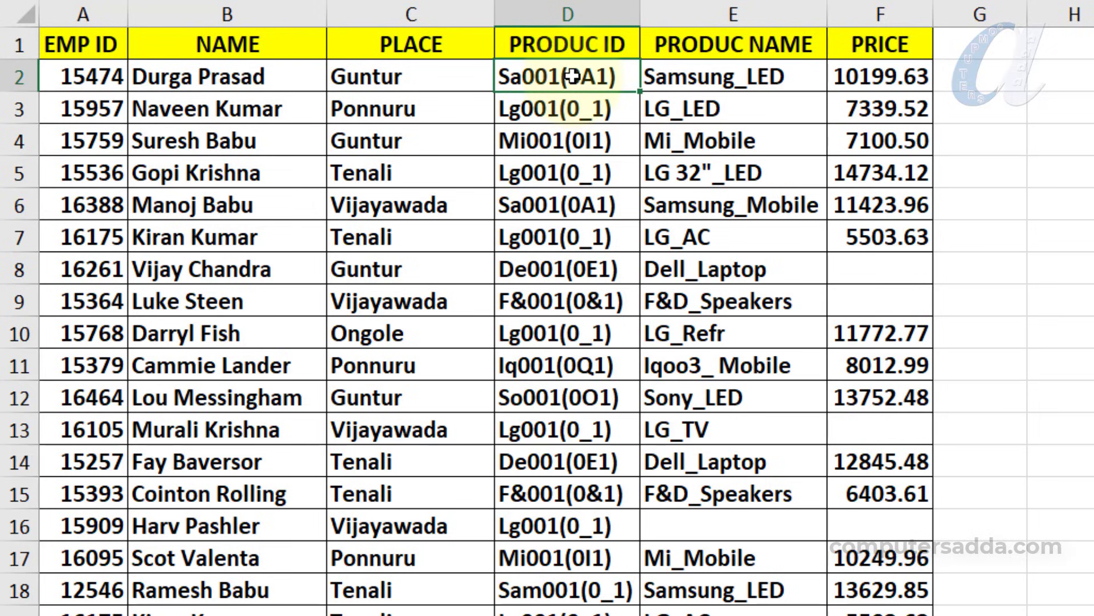
pyautogui.click(573, 137)
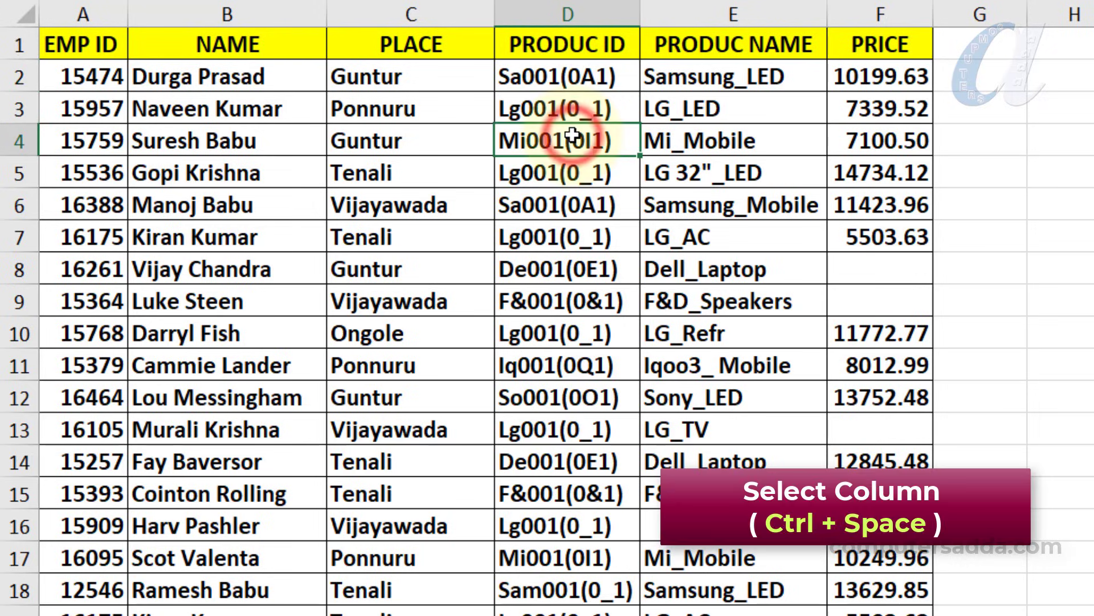
pyautogui.hotkey('ctrl', 'space')
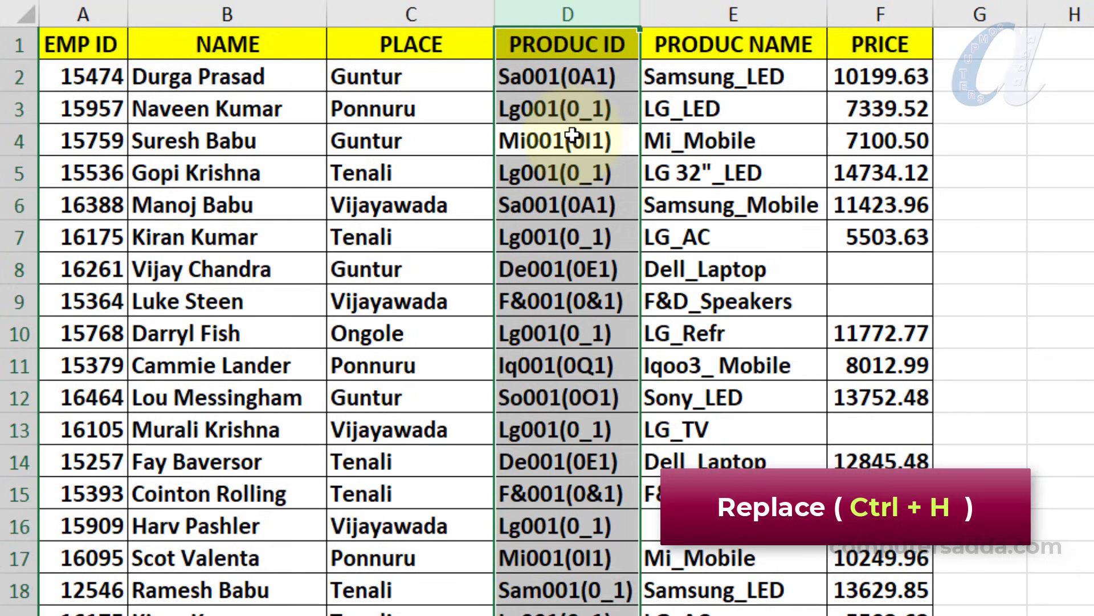
# Replace '(*)' with nothing throughout, removing 55 bracketed codes, and review the product IDs
pyautogui.hotkey('ctrl', 'h')
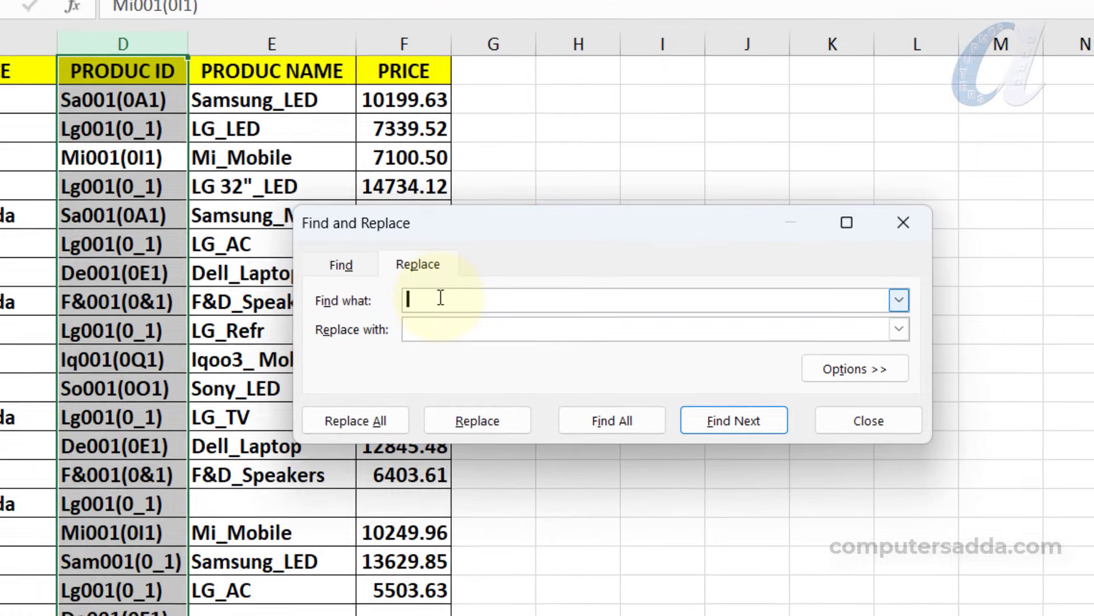
pyautogui.write('(*)')
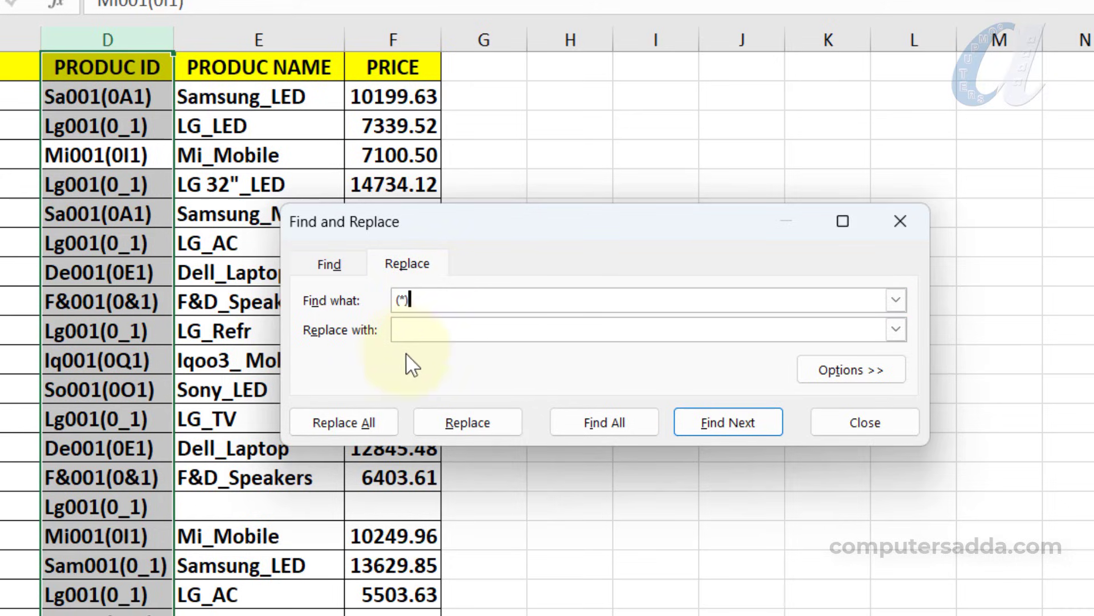
pyautogui.click(424, 332)
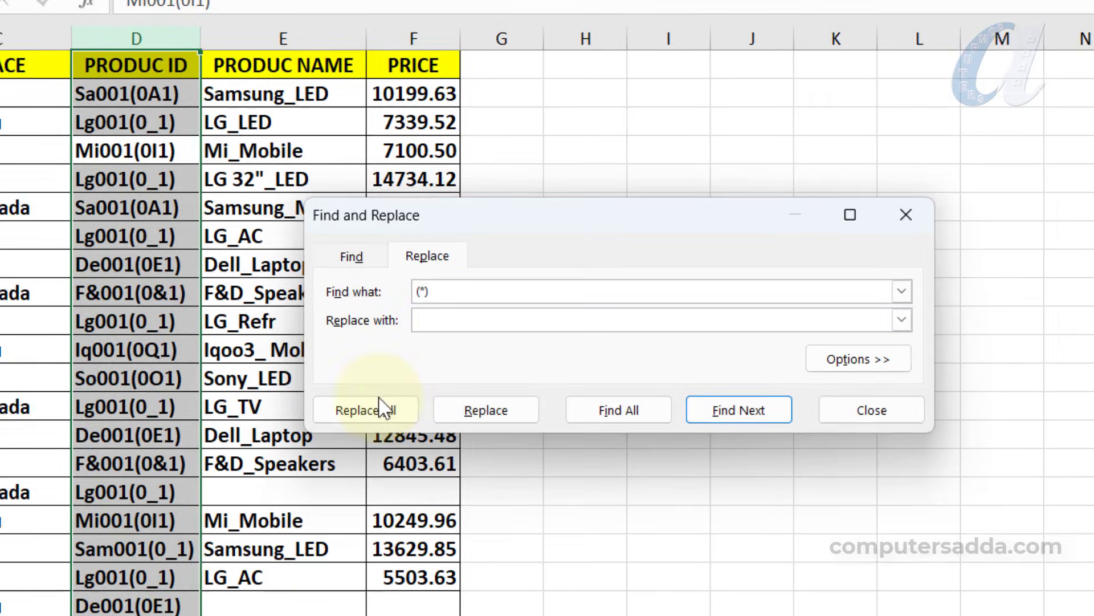
pyautogui.click(342, 421)
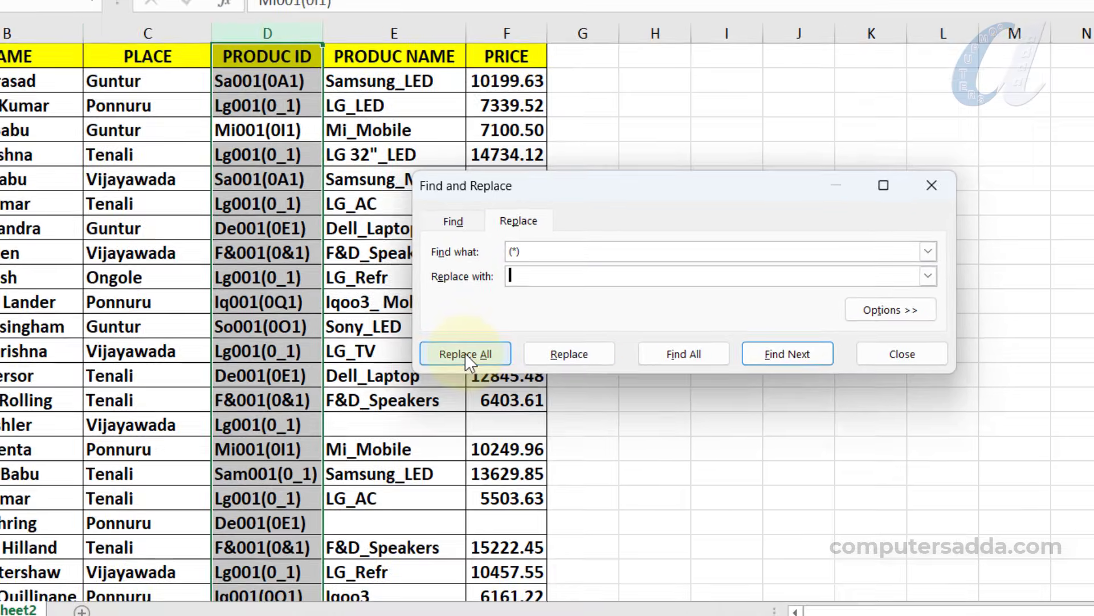
pyautogui.click(464, 352)
pyautogui.click(628, 289)
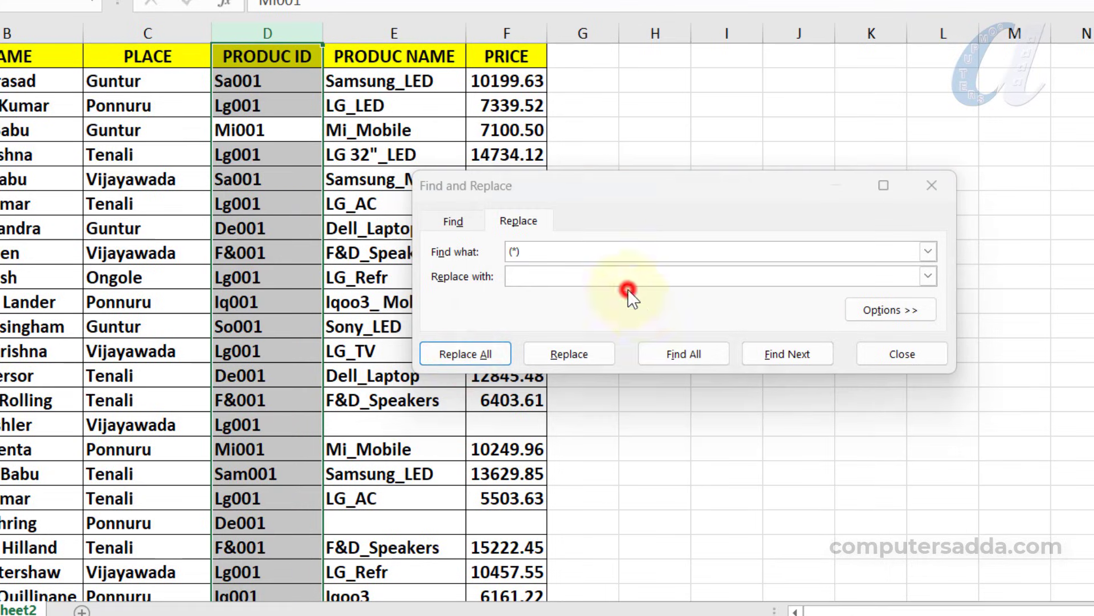
pyautogui.click(882, 355)
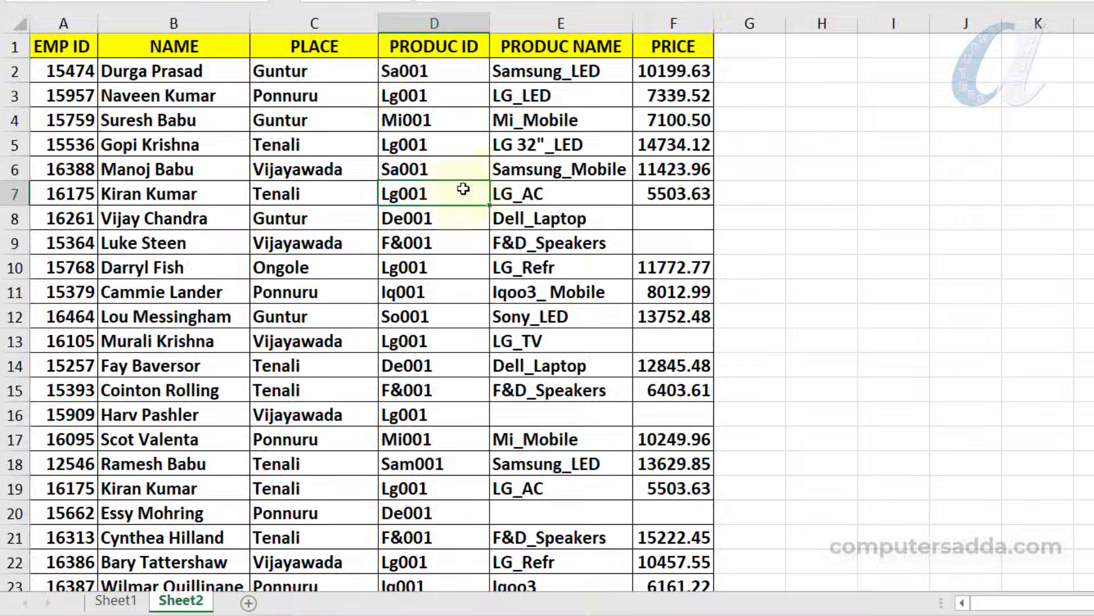
pyautogui.moveTo(454, 69); pyautogui.dragTo(446, 465)
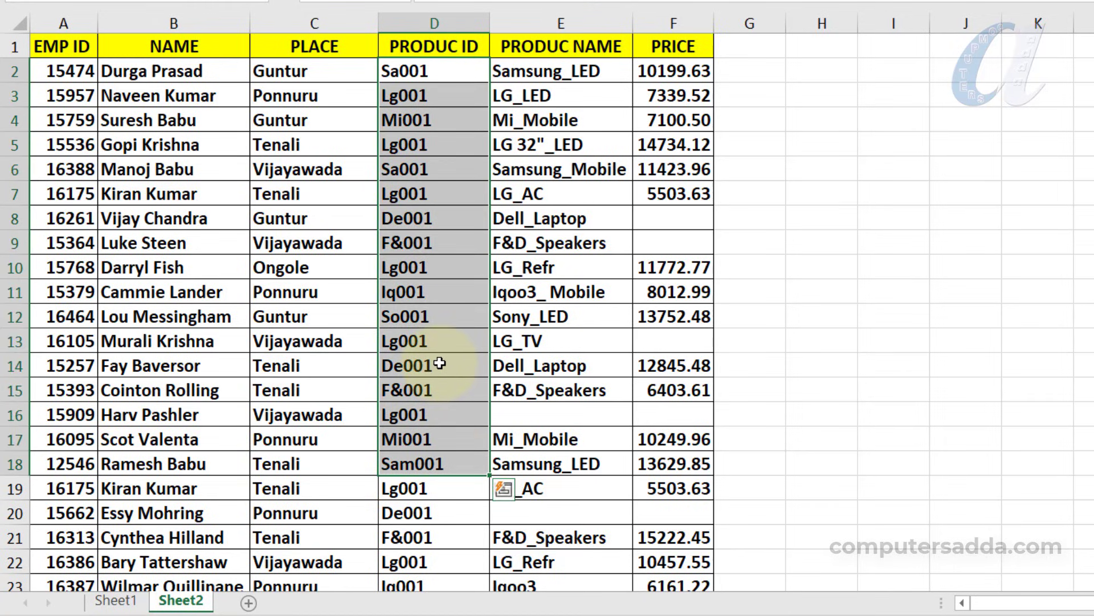
pyautogui.click(424, 193)
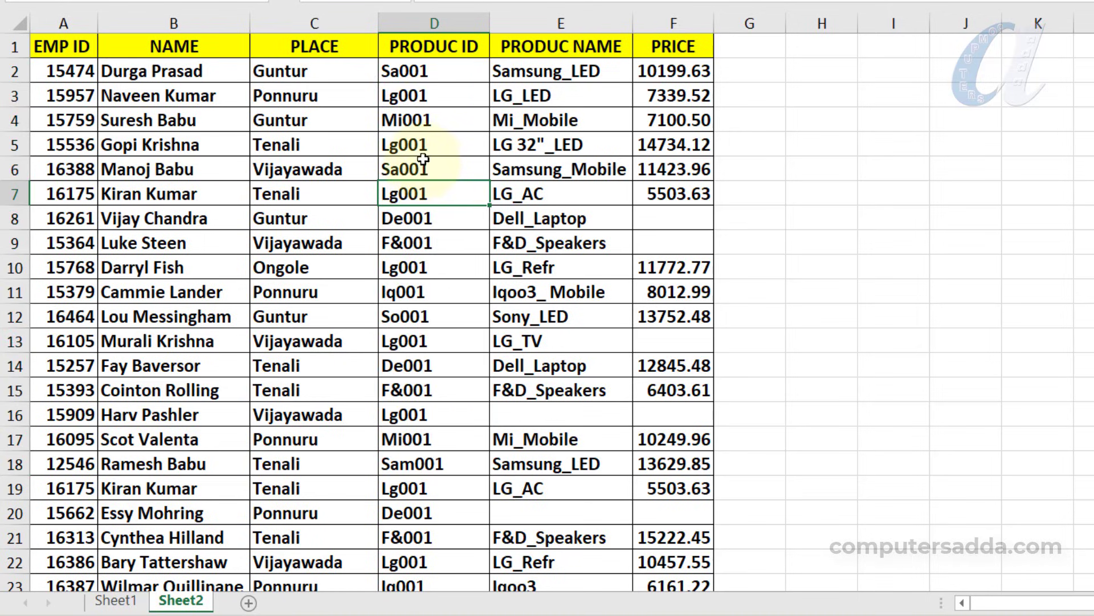
pyautogui.click(541, 95)
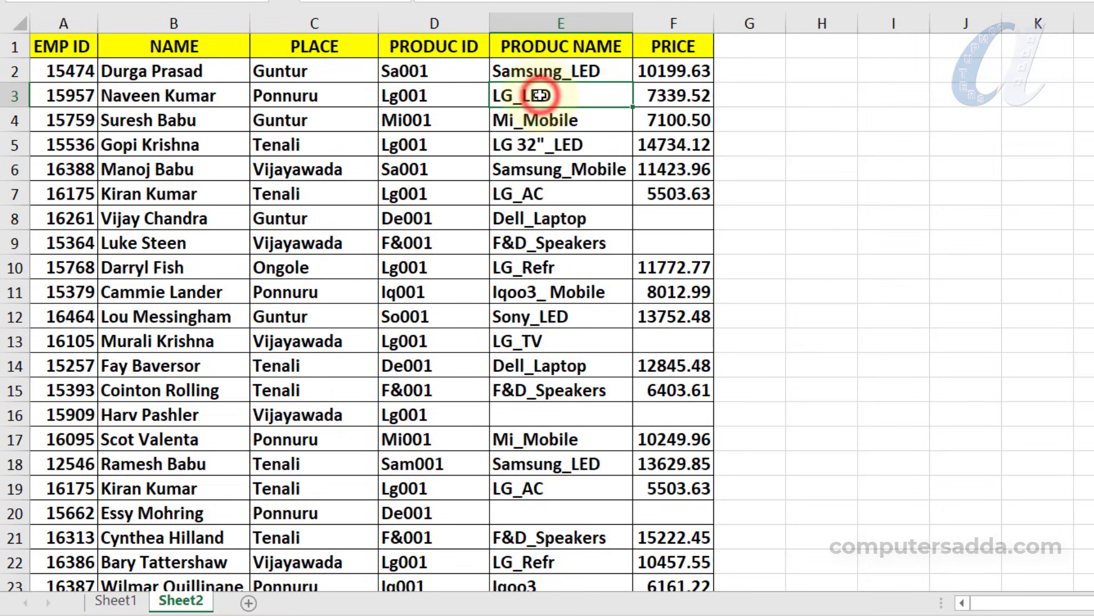
# Insert a column before PRODUC NAME and enter =UPPER(D2) in E2, giving SA001
pyautogui.hotkey('ctrl', 'space')
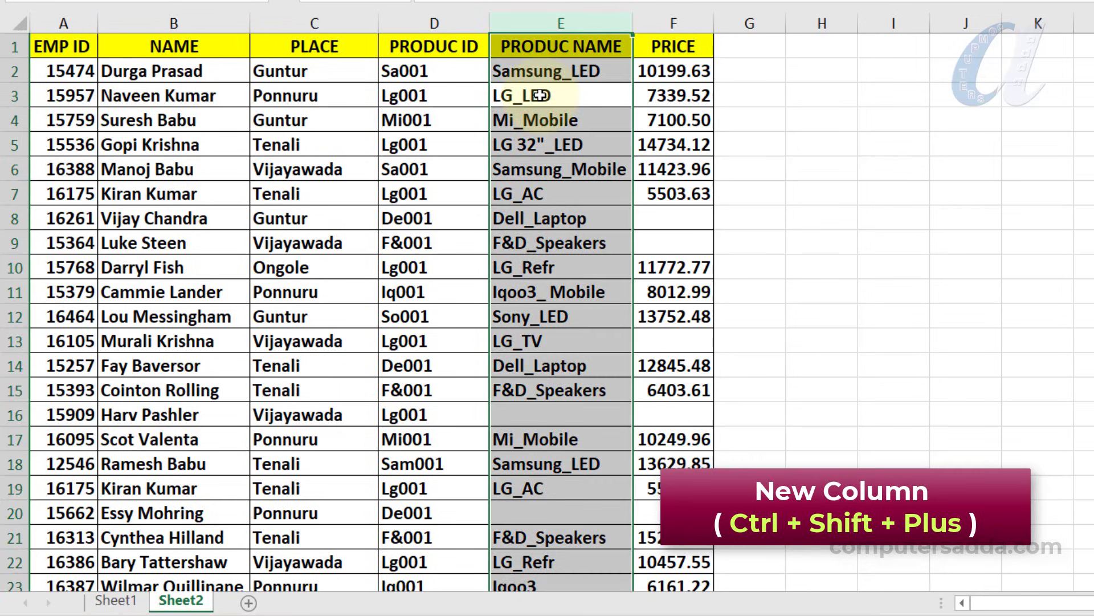
pyautogui.hotkey('ctrl', 'shift', '+')
pyautogui.click(541, 75)
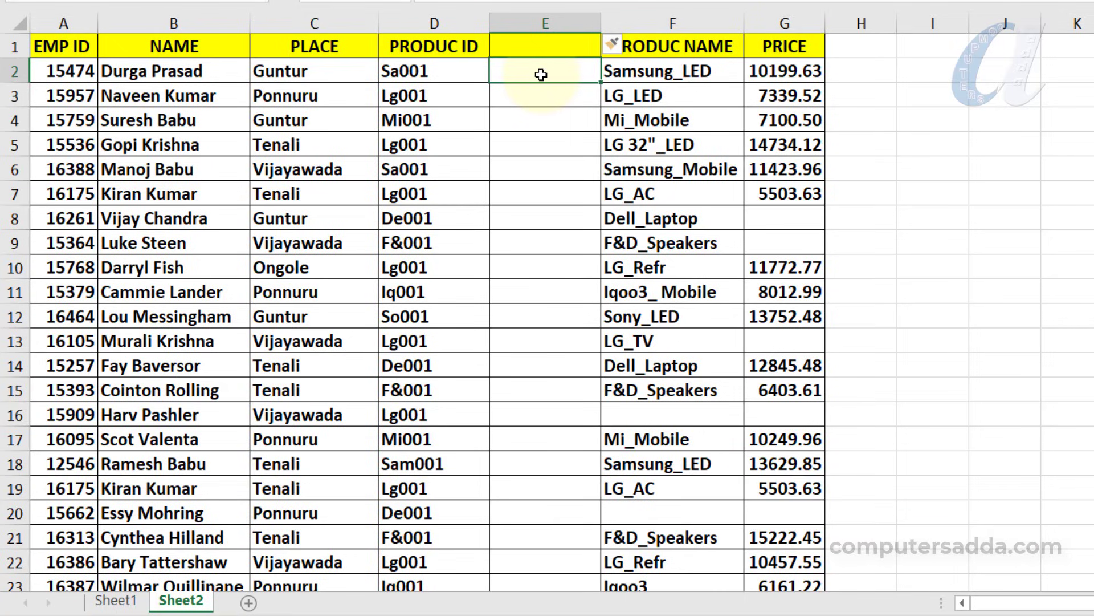
pyautogui.write('=upp')
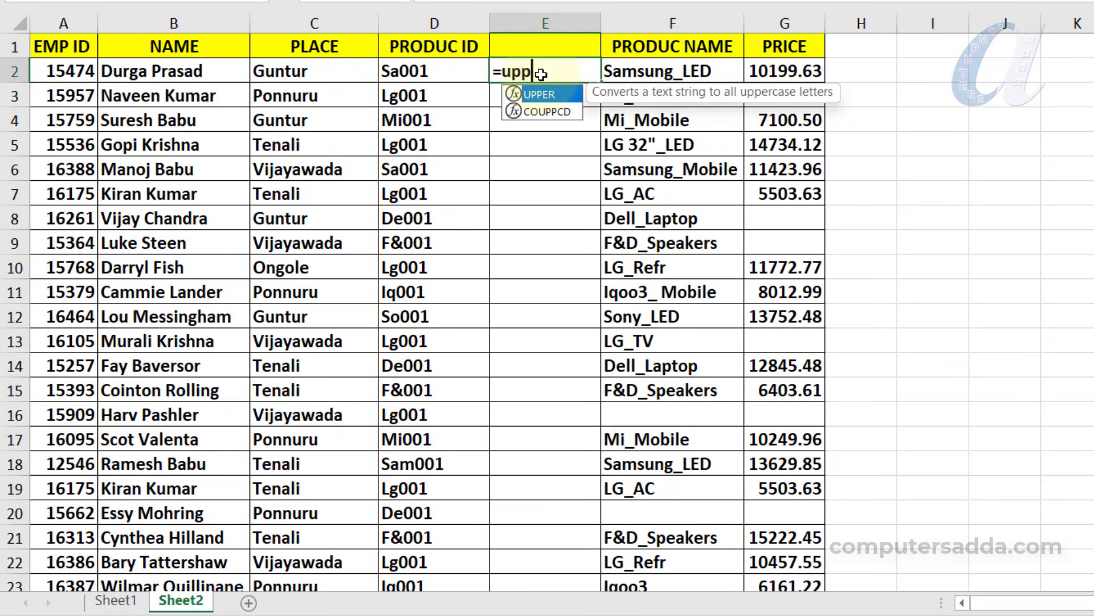
pyautogui.press('Tab')
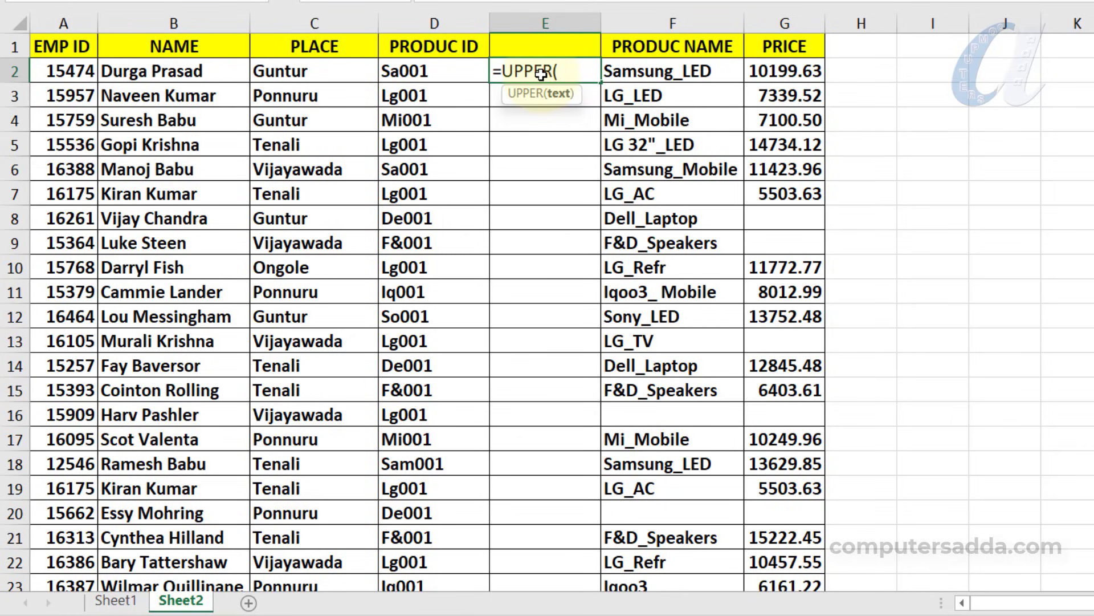
pyautogui.click(445, 71)
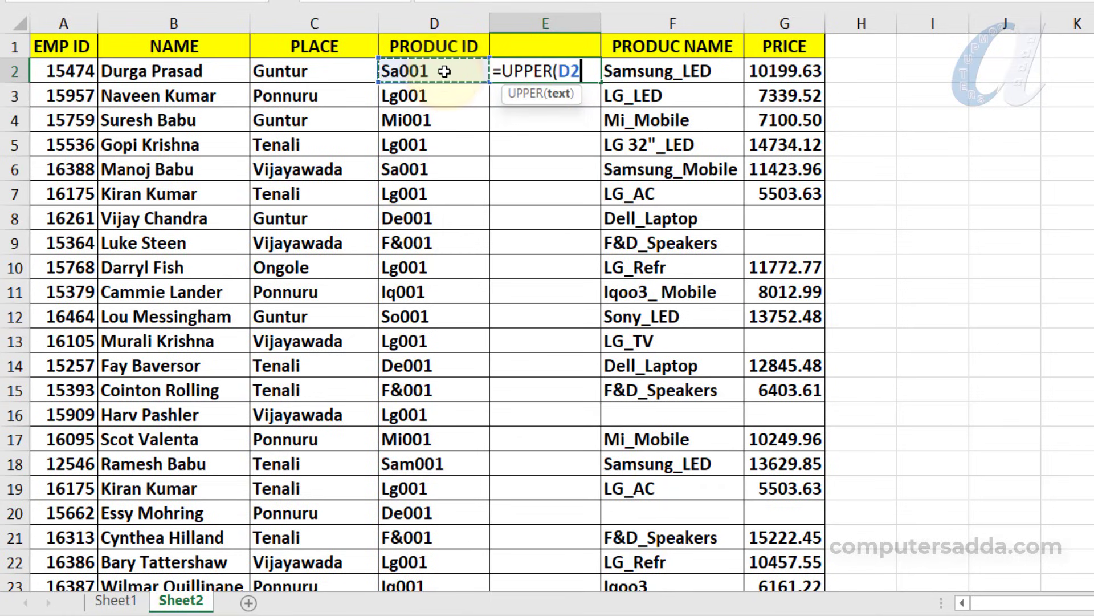
pyautogui.press('Return')
# Fill the UPPER formula down column E for all product IDs
pyautogui.click(558, 71)
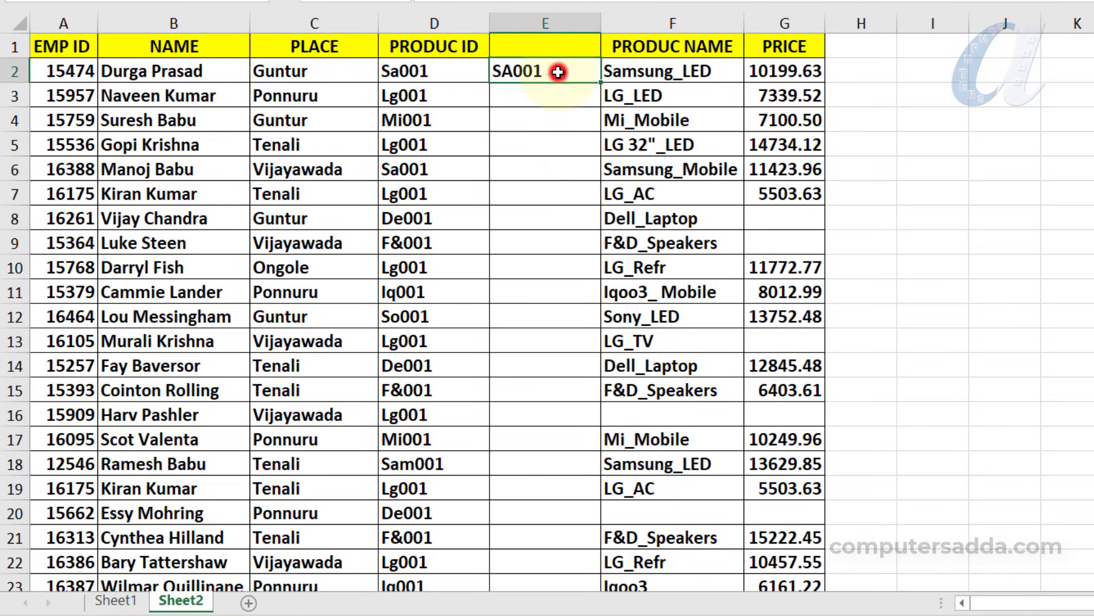
pyautogui.doubleClick(600, 83)
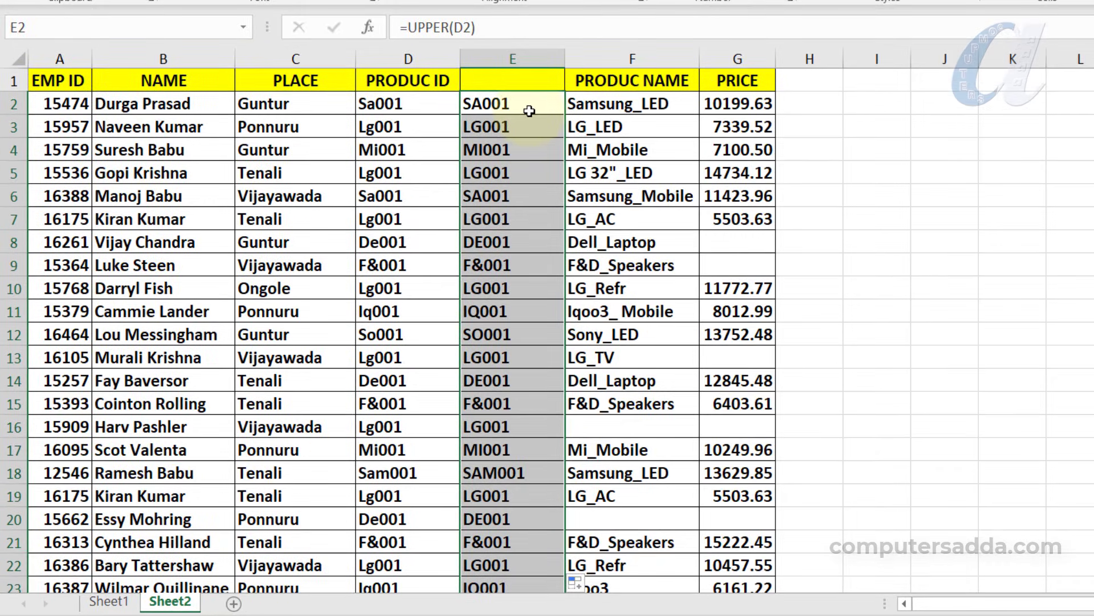
pyautogui.scroll(-5, 528, 109)
pyautogui.scroll(5, 516, 122)
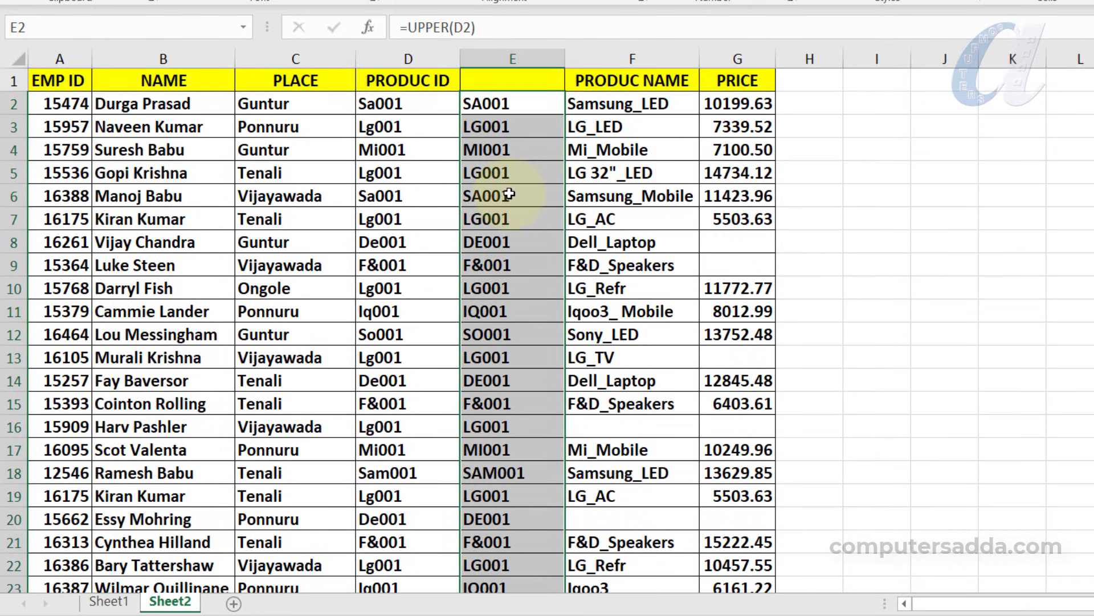
# Paste the uppercase product IDs as values, then over the original IDs in column D from D2
pyautogui.hotkey('ctrl', 'c')
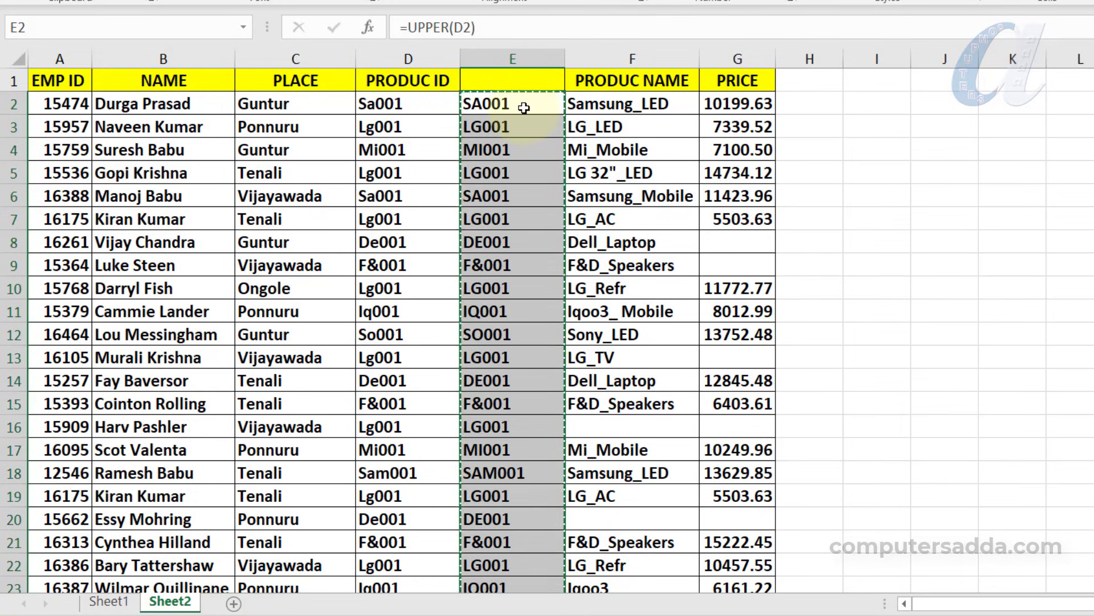
pyautogui.rightClick(524, 107)
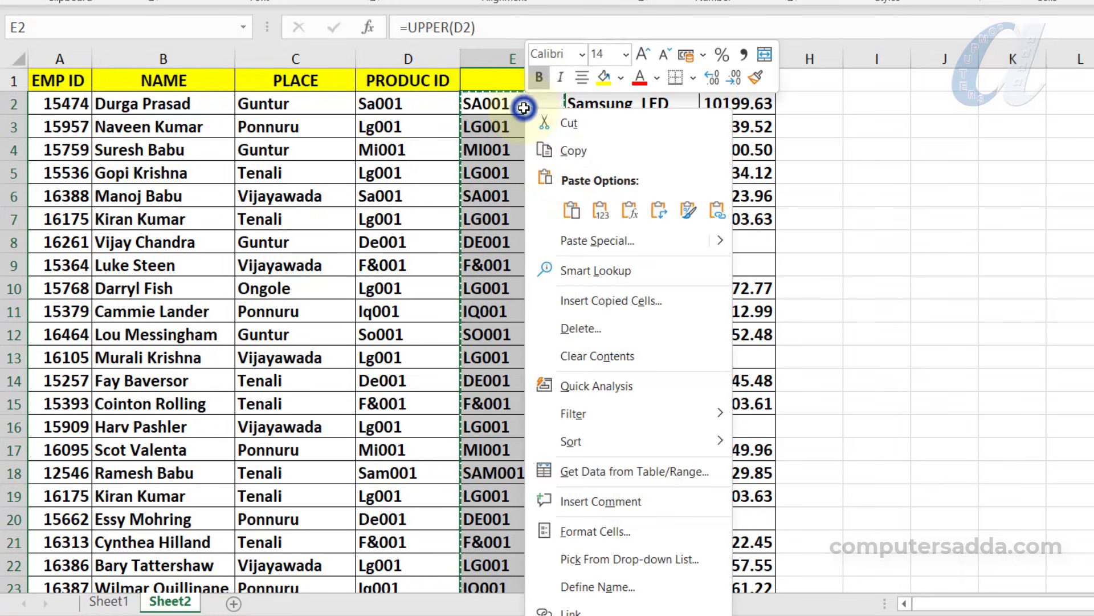
pyautogui.click(595, 209)
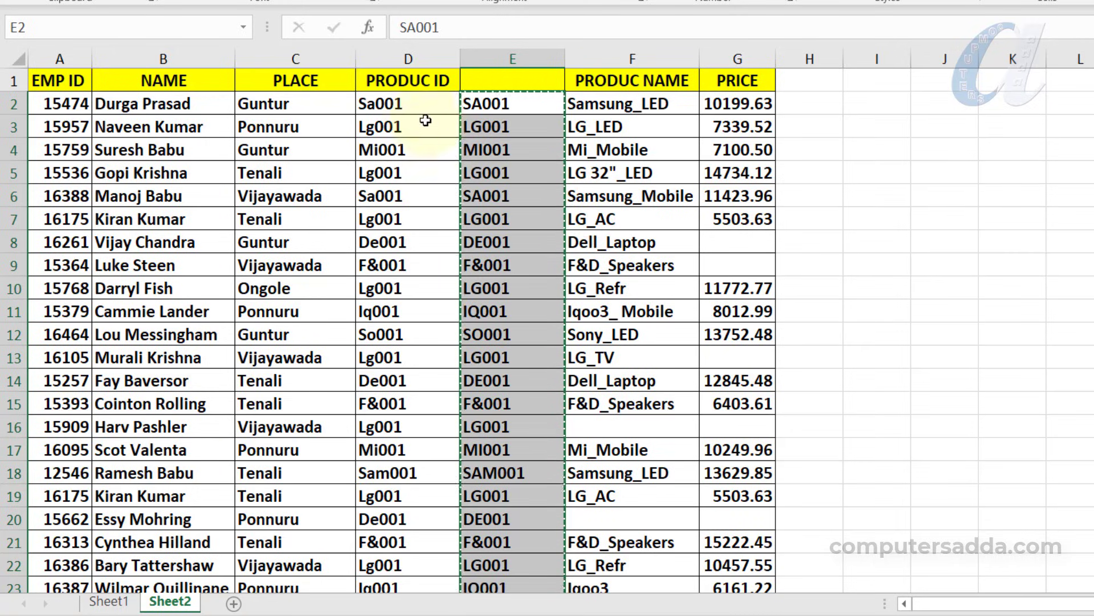
pyautogui.click(416, 104)
pyautogui.hotkey('ctrl', 'v')
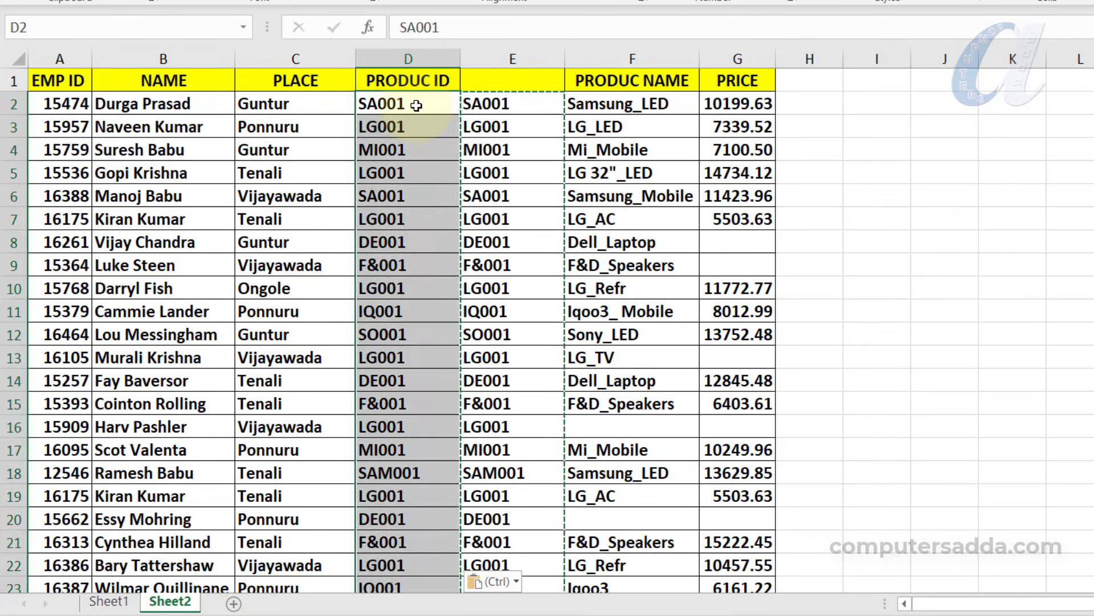
# Delete helper column E
pyautogui.click(514, 141)
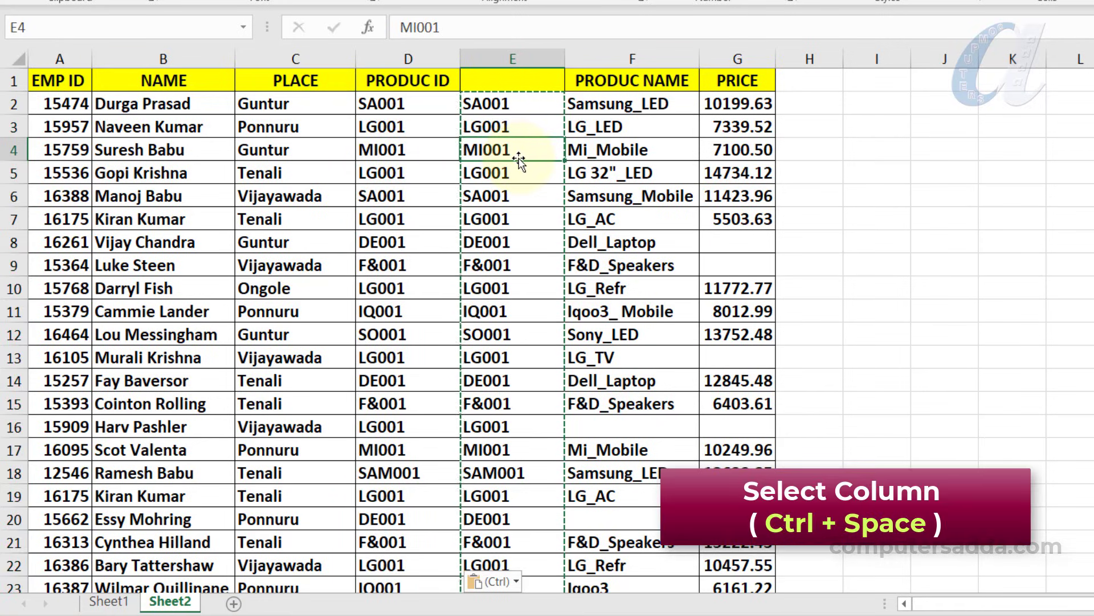
pyautogui.hotkey('ctrl', 'space')
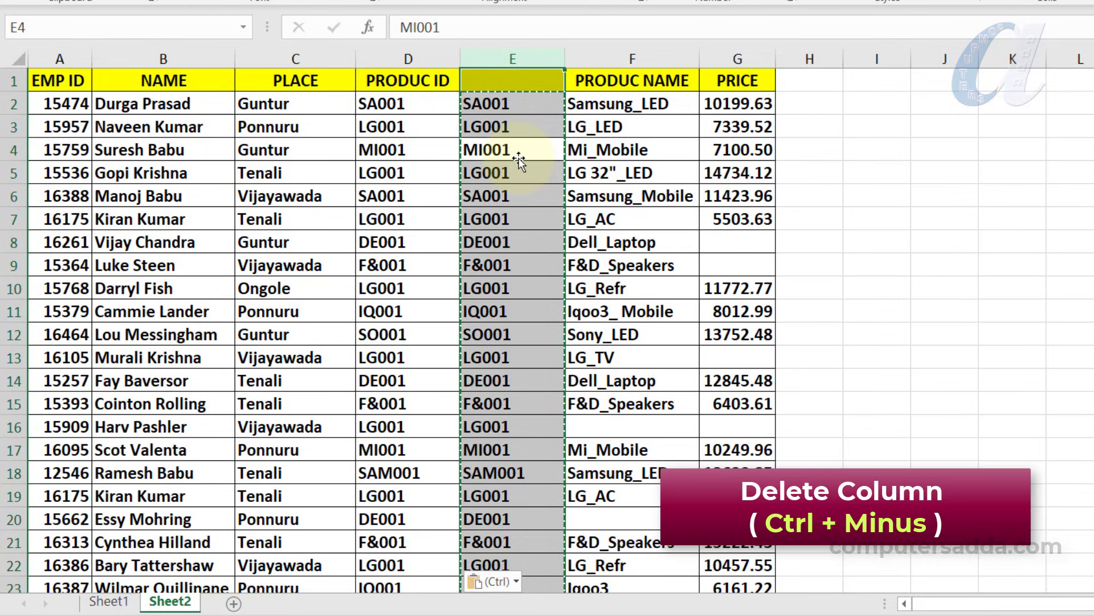
pyautogui.hotkey('ctrl', '-')
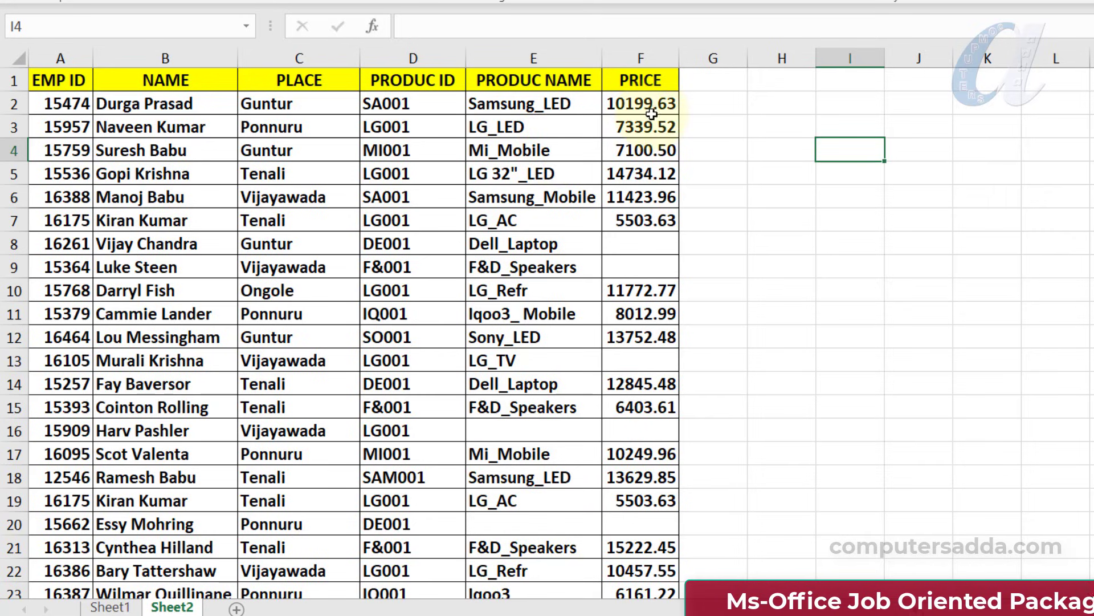
# Insert a blank column before PRICE and select the whole PRODUC NAME column
pyautogui.click(641, 173)
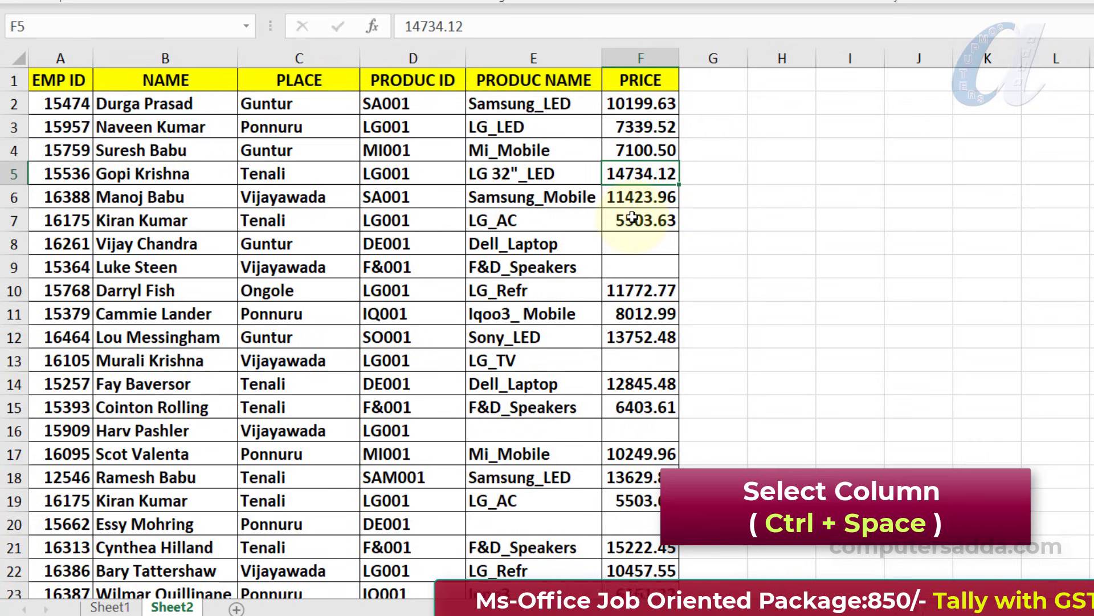
pyautogui.hotkey('ctrl', 'space')
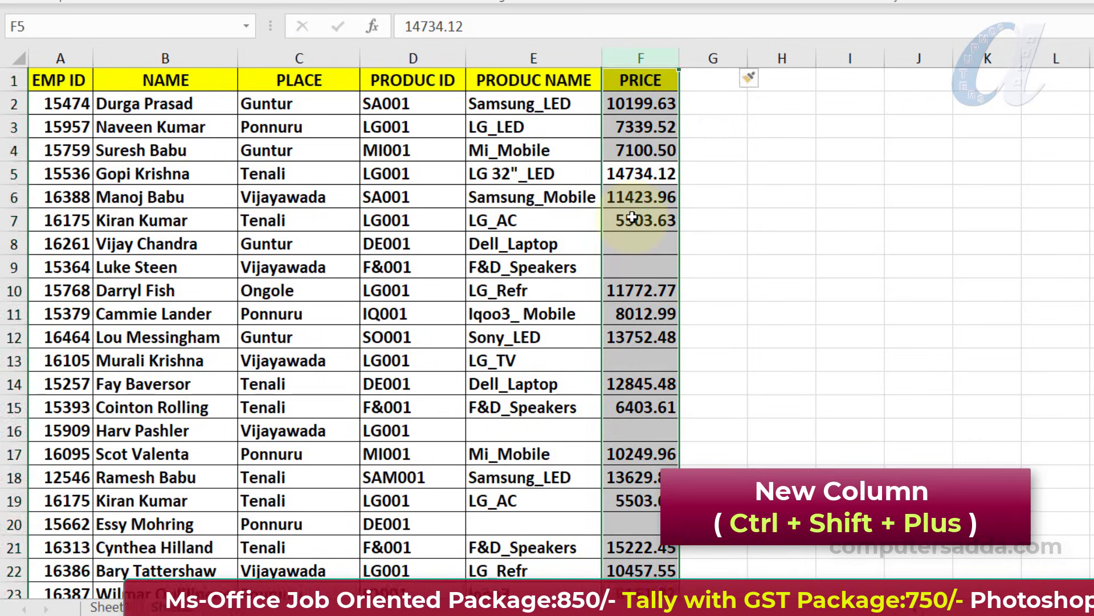
pyautogui.hotkey('ctrl', 'shift', '+')
pyautogui.click(544, 222)
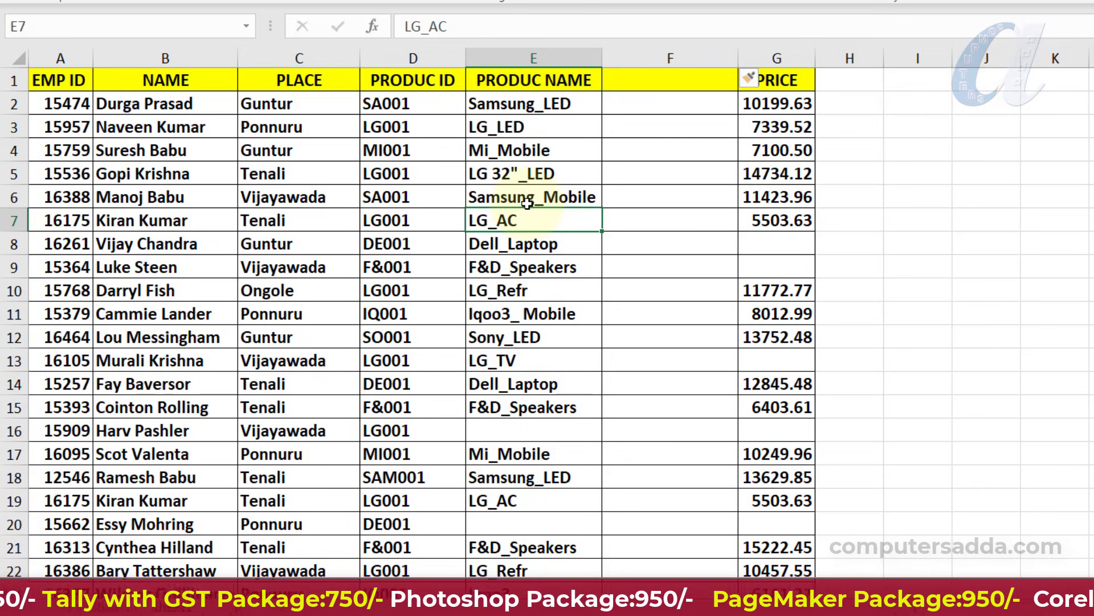
pyautogui.hotkey('ctrl', 'space')
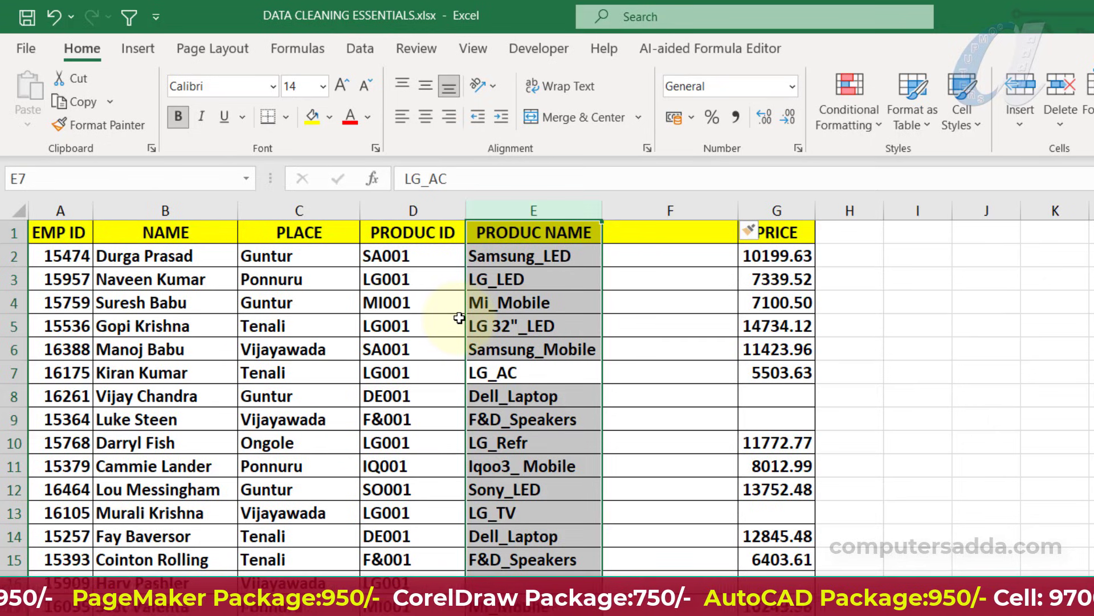
# Run Text to Columns on PRODUC NAME, delimited only by the underscore (_) character, with Tab and Space unchecked
pyautogui.click(361, 46)
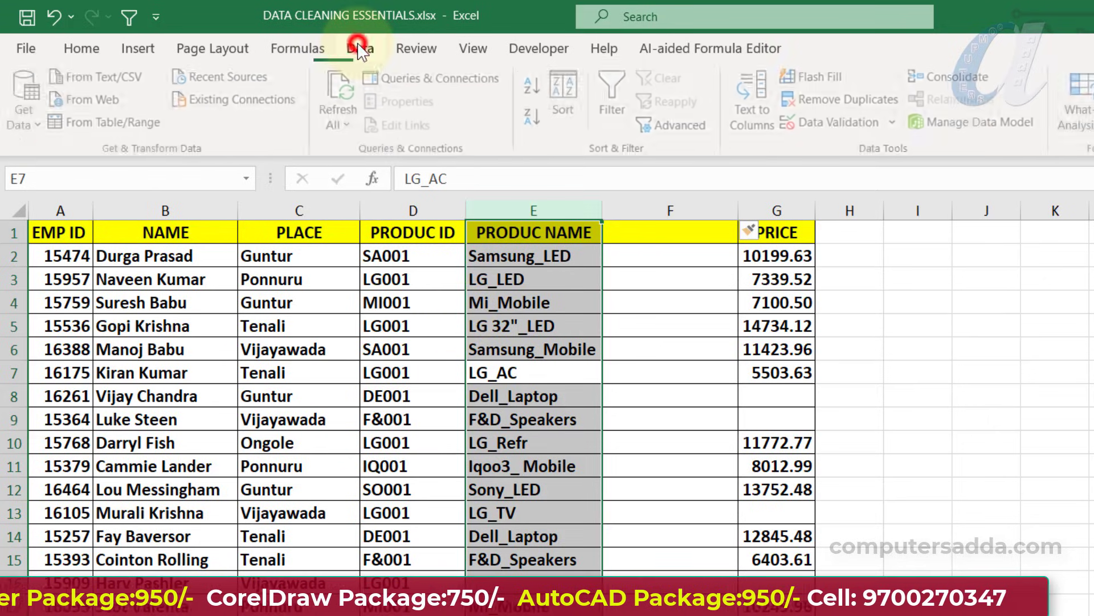
pyautogui.click(778, 93)
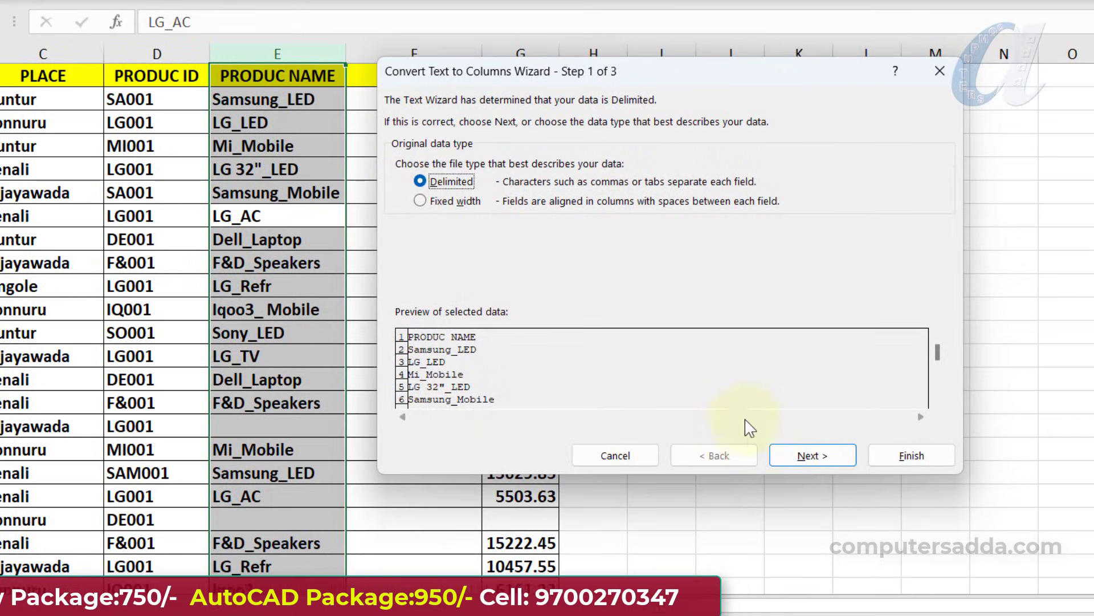
pyautogui.click(803, 460)
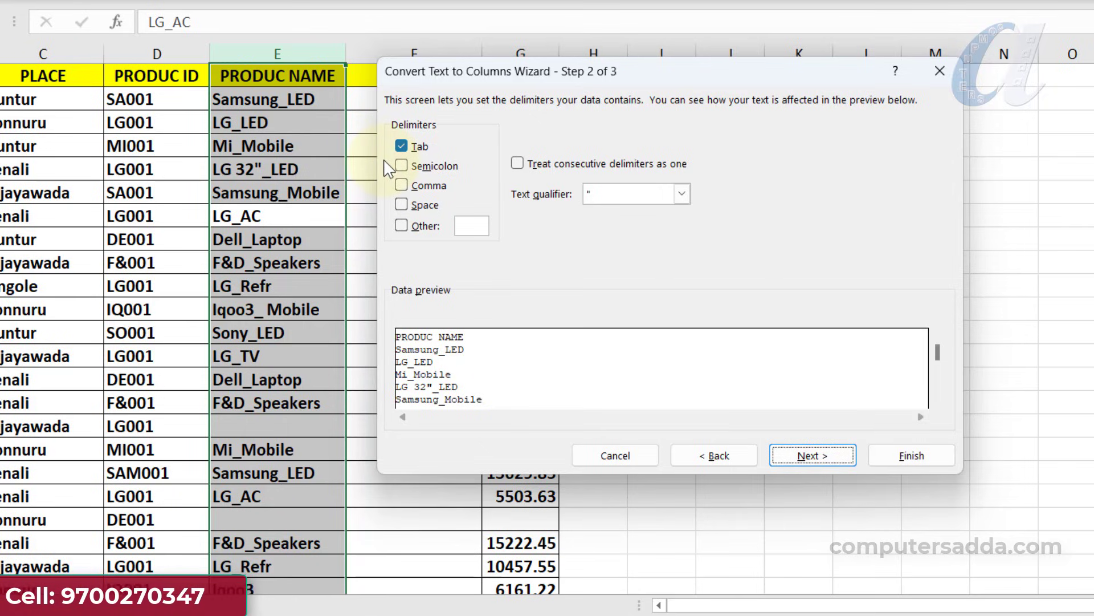
pyautogui.click(401, 147)
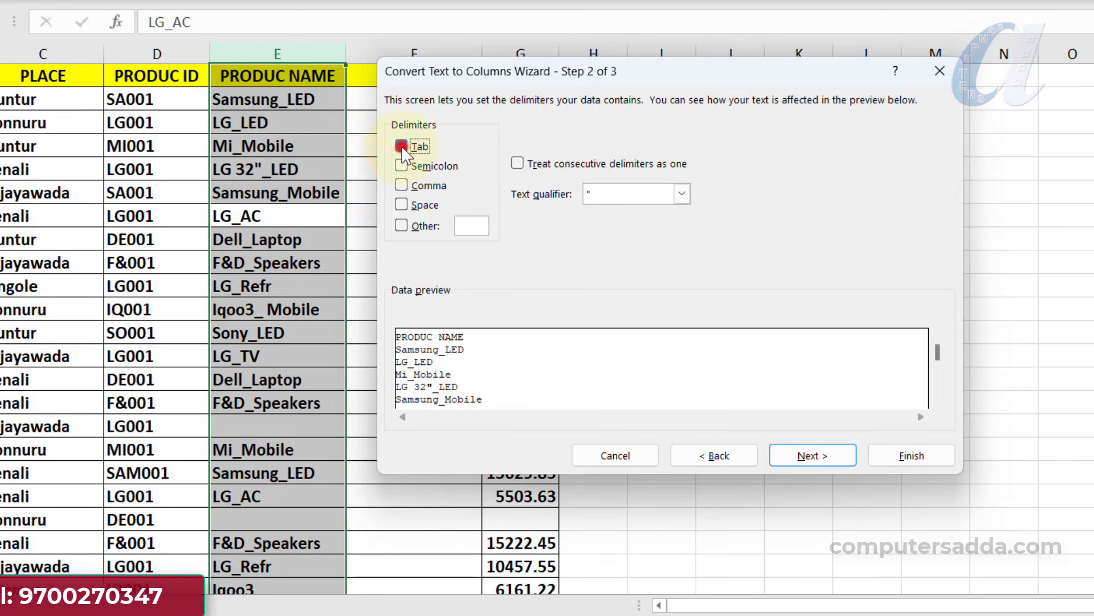
pyautogui.click(401, 205)
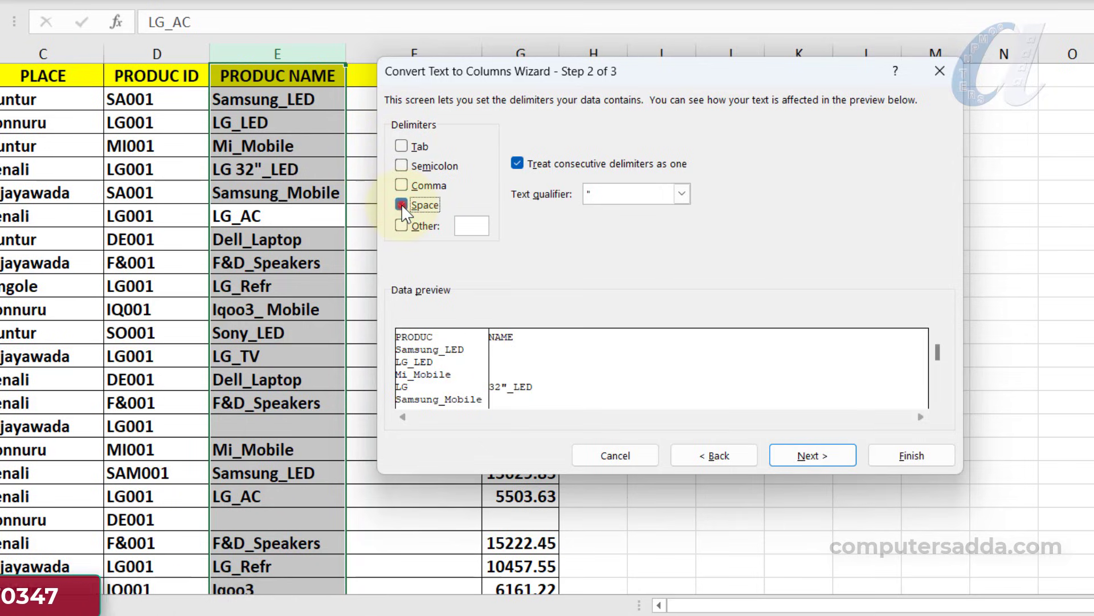
pyautogui.click(401, 204)
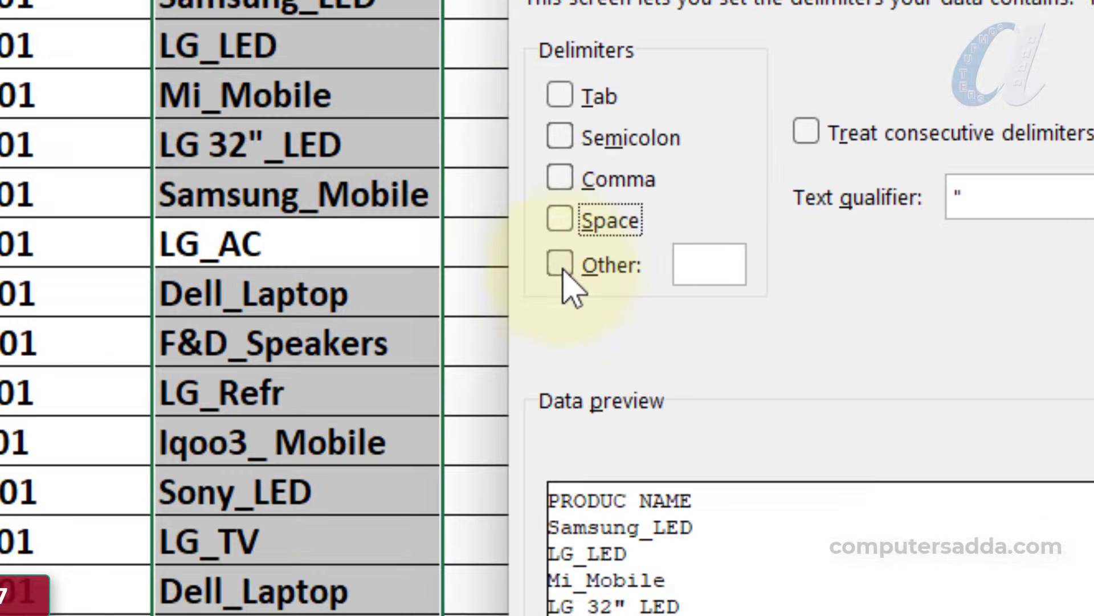
pyautogui.click(509, 251)
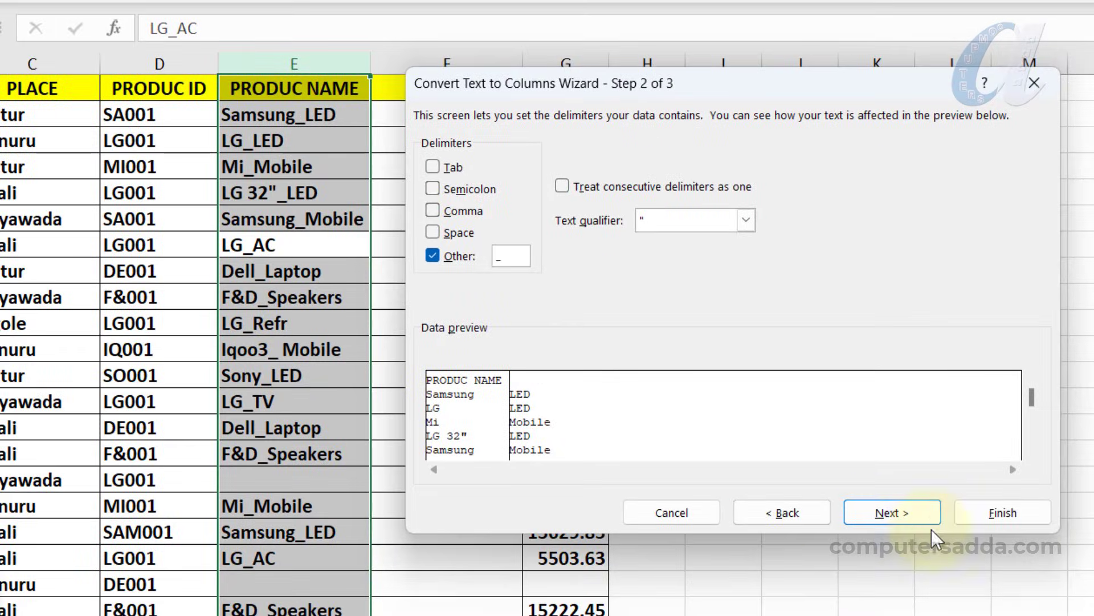
pyautogui.click(907, 515)
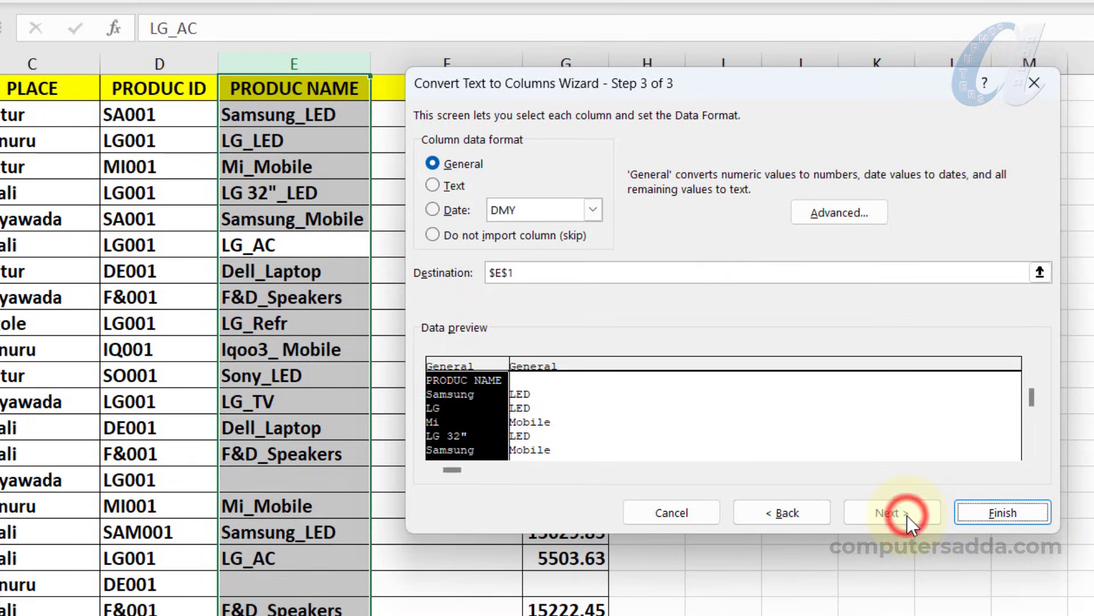
pyautogui.click(994, 510)
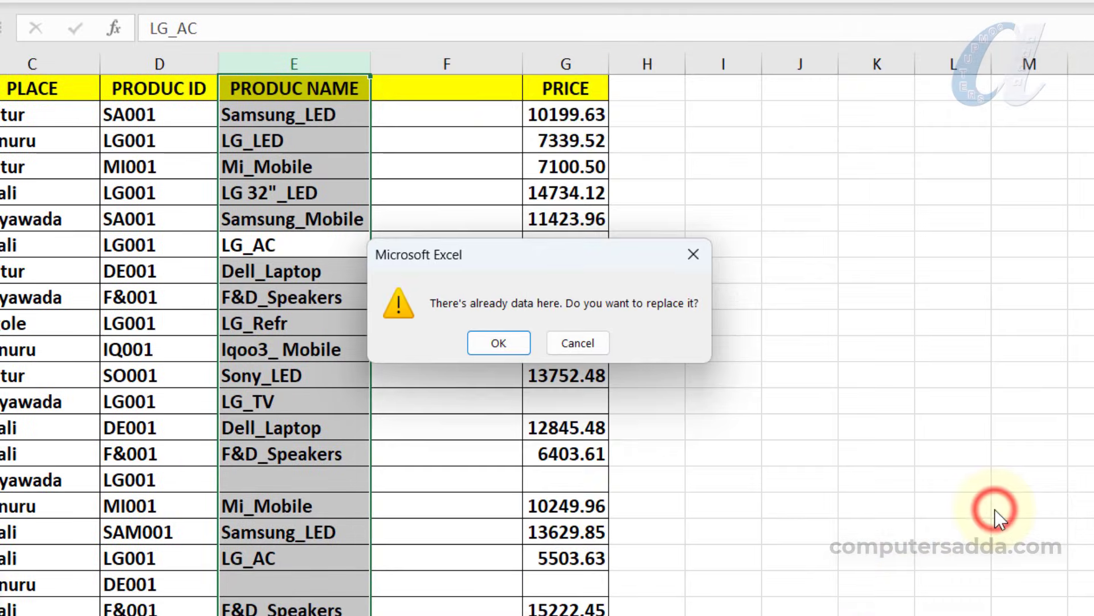
# Confirm replacing the existing data and select the split brand and product cells
pyautogui.click(504, 346)
pyautogui.click(504, 348)
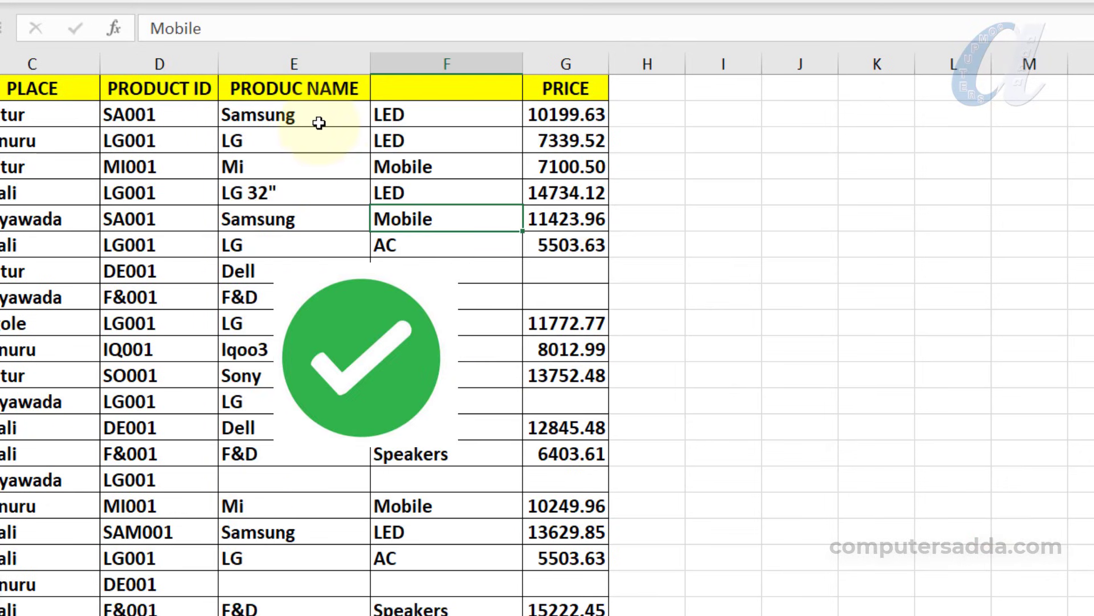
pyautogui.moveTo(318, 117); pyautogui.dragTo(447, 511)
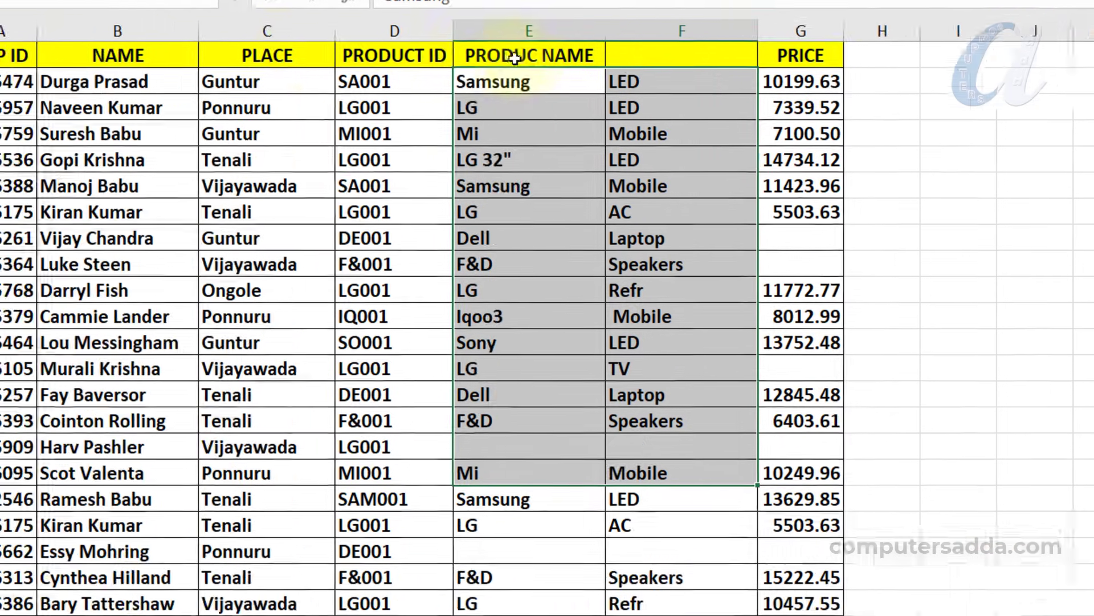
# Rename header E1 to BRAND and F1 to PRODUCT
pyautogui.click(291, 88)
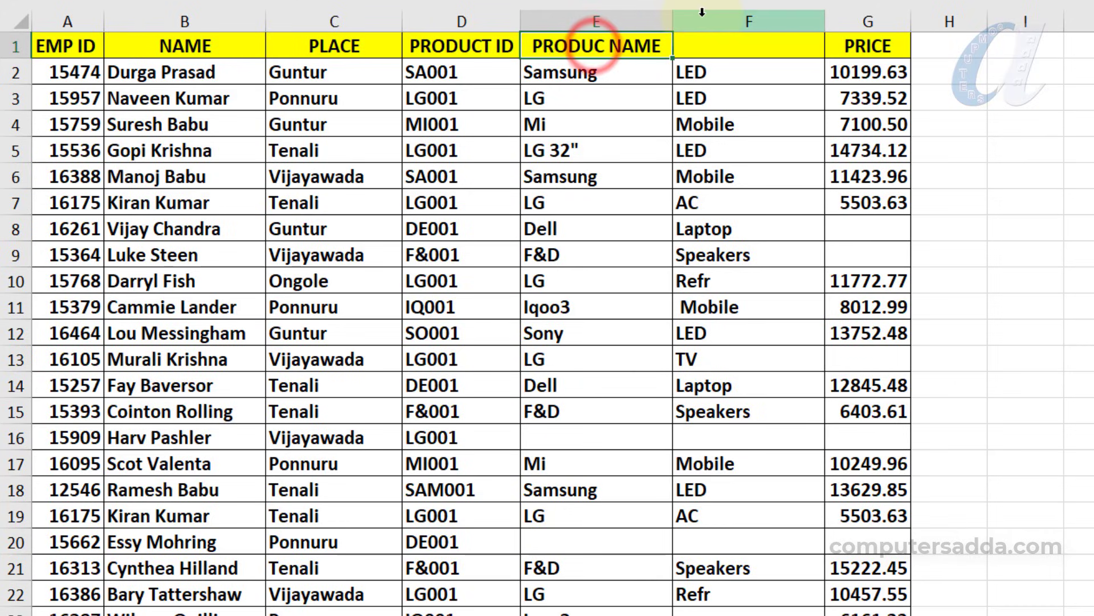
pyautogui.press('BackSpace')
pyautogui.press('BackSpace')
pyautogui.press('BackSpace')
pyautogui.press('BackSpace')
pyautogui.press('BackSpace')
pyautogui.press('BackSpace')
pyautogui.press('BackSpace')
pyautogui.press('BackSpace')
pyautogui.press('BackSpace')
pyautogui.press('BackSpace')
pyautogui.press('BackSpace')
pyautogui.press('BackSpace')
pyautogui.write('BRAND')
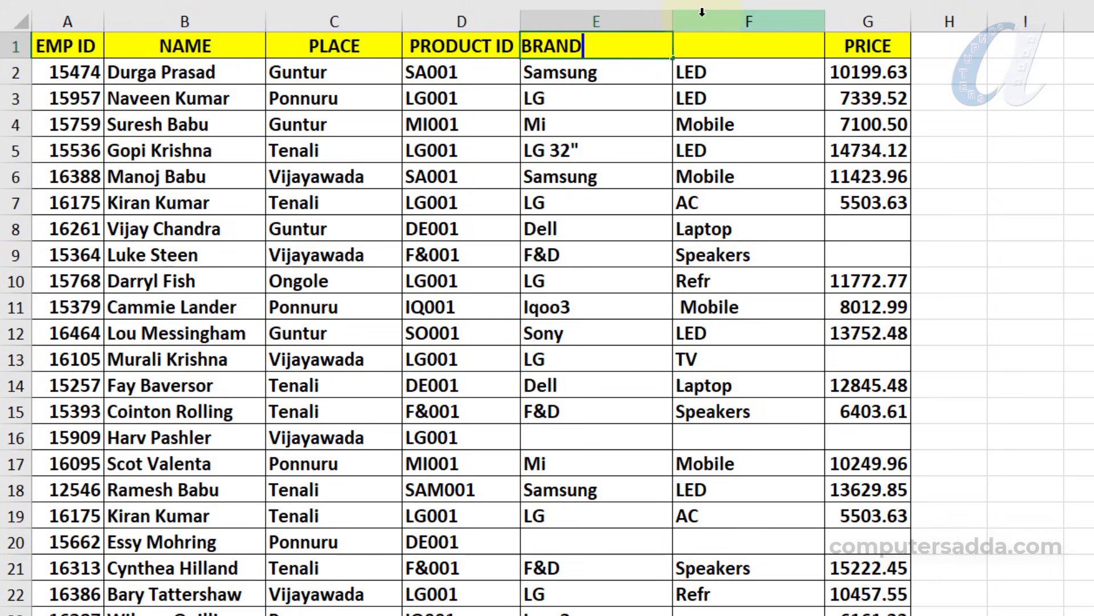
pyautogui.press('Tab')
pyautogui.write('PRODUCT')
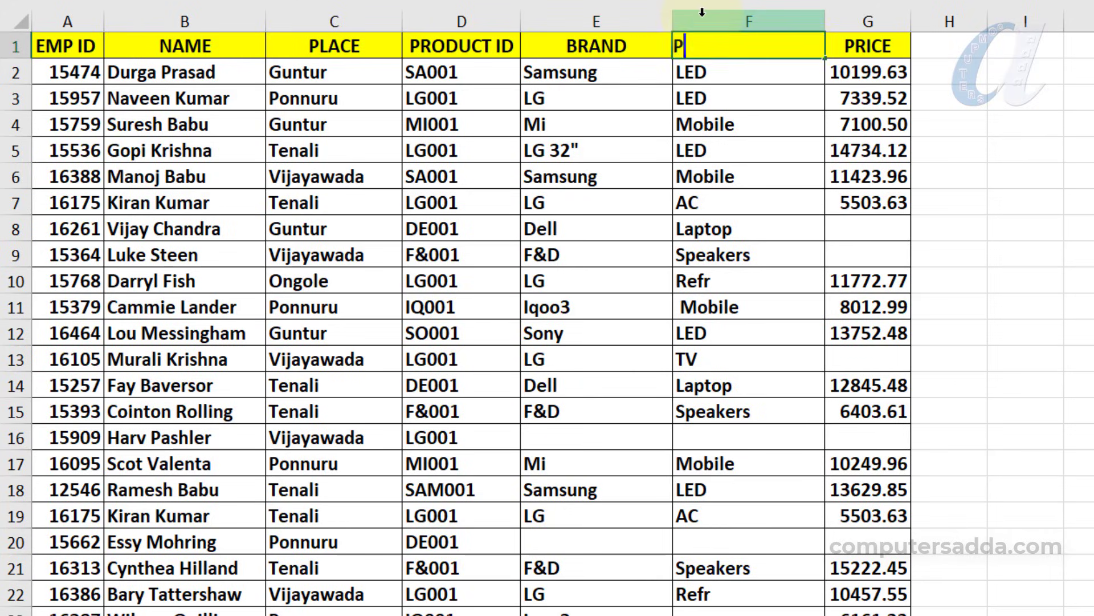
pyautogui.click(1091, 129)
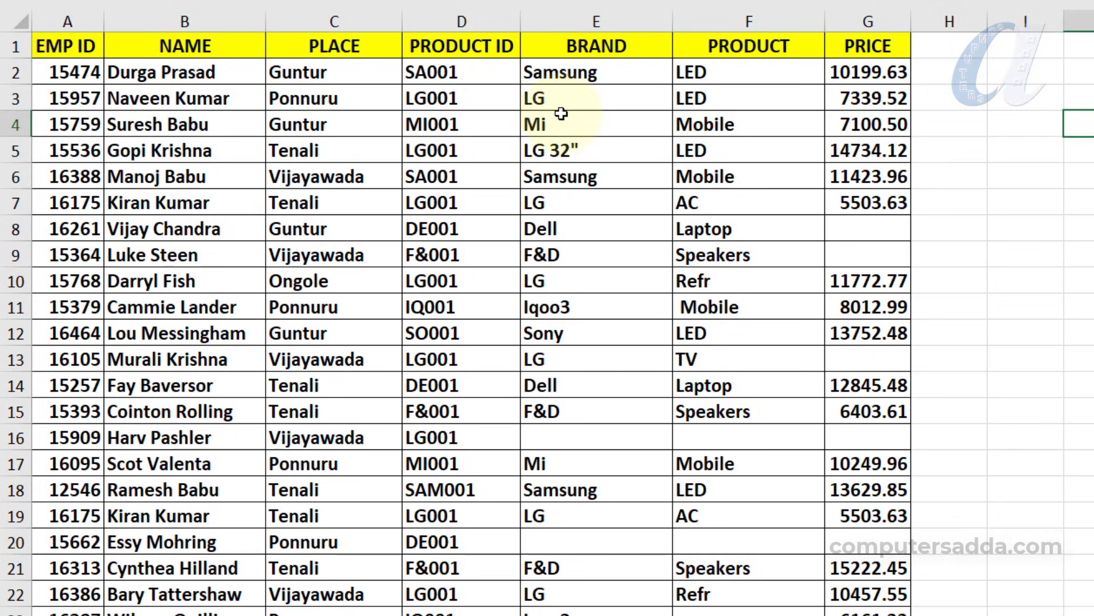